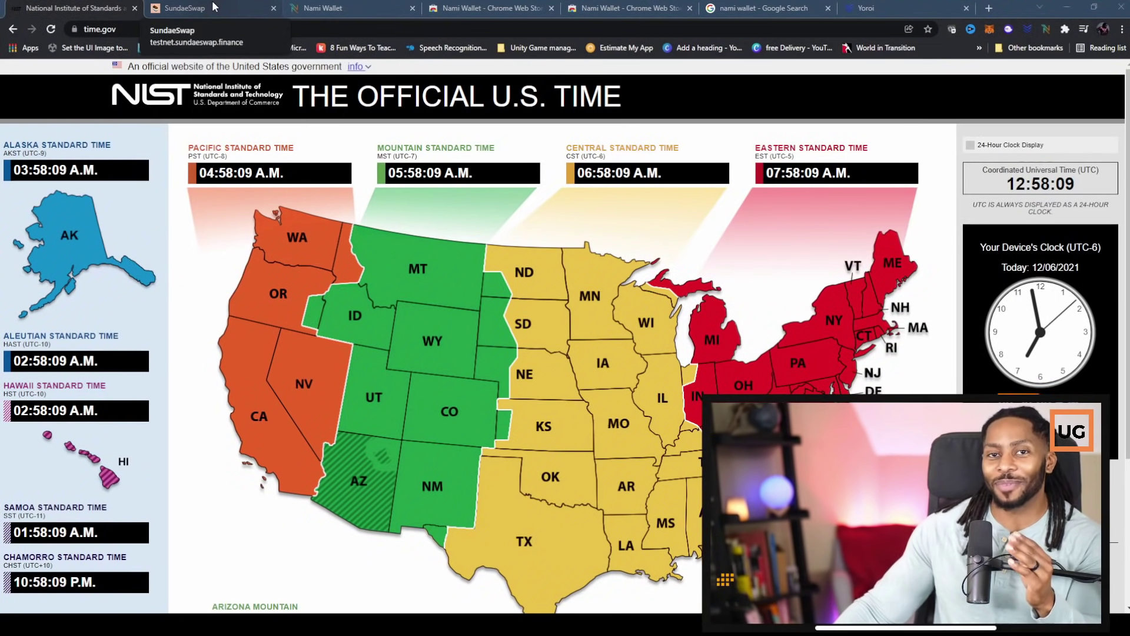
- On the SundaeSwap testnet, dismiss the welcome dialog and reopen the Beta Guide's three-step setup list
click(217, 11)
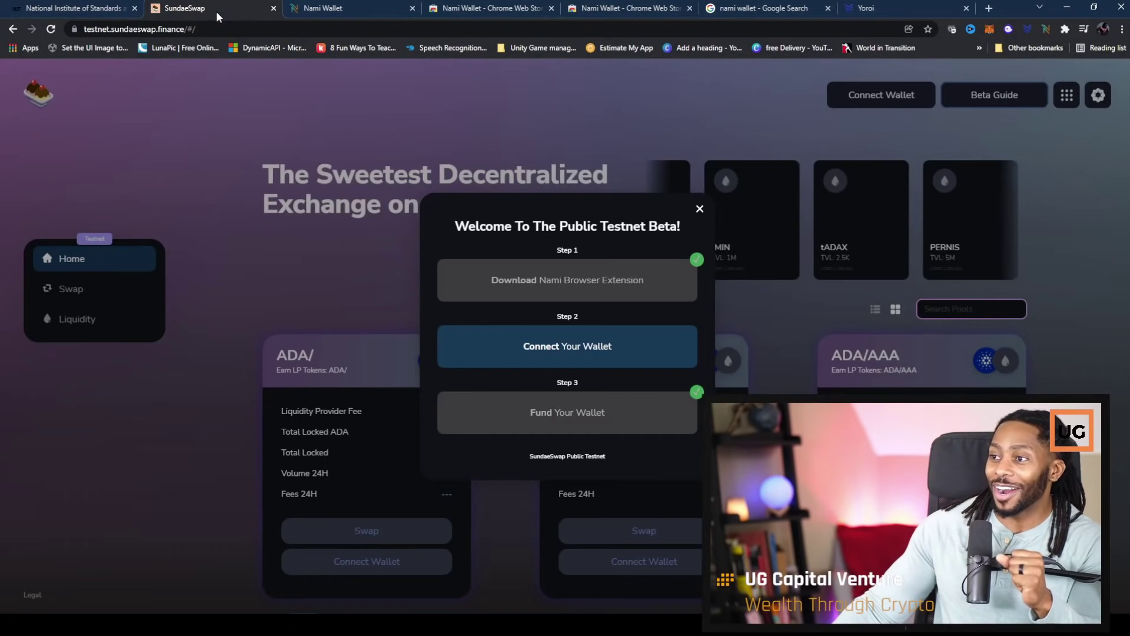
click(699, 210)
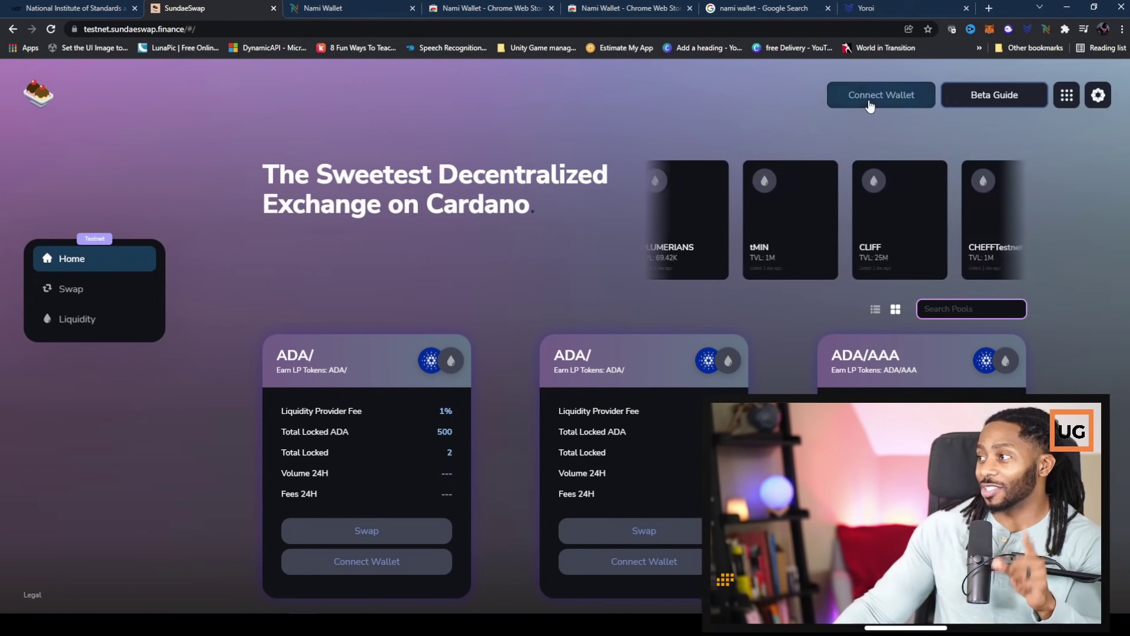
click(998, 99)
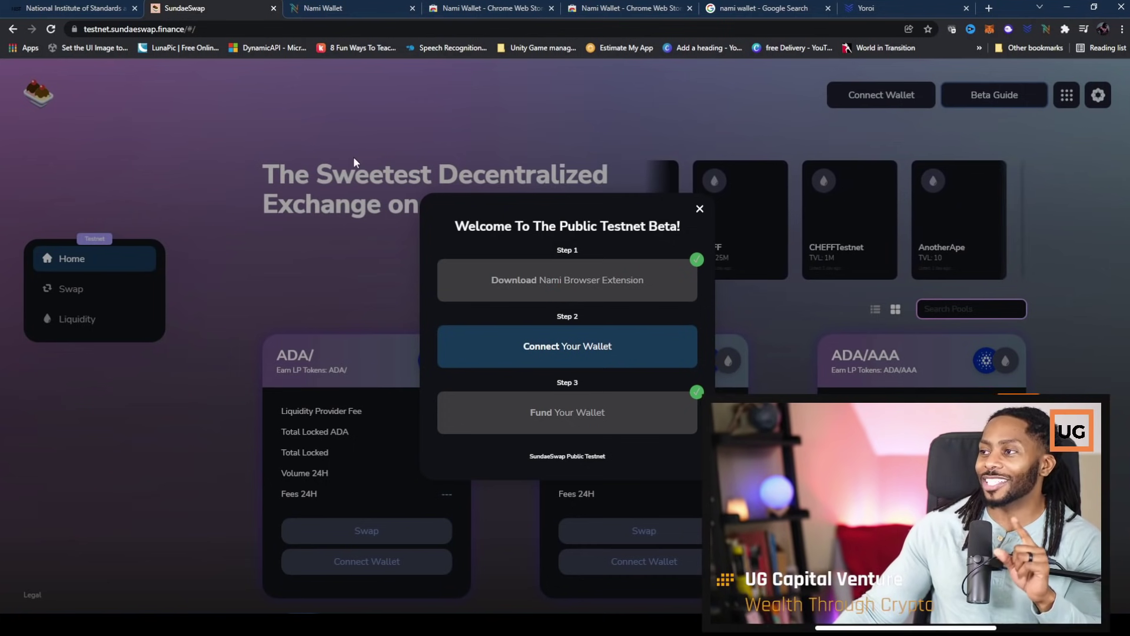
- From namiwallet.io, open the Nami Wallet extension's Chrome Web Store listing
click(327, 10)
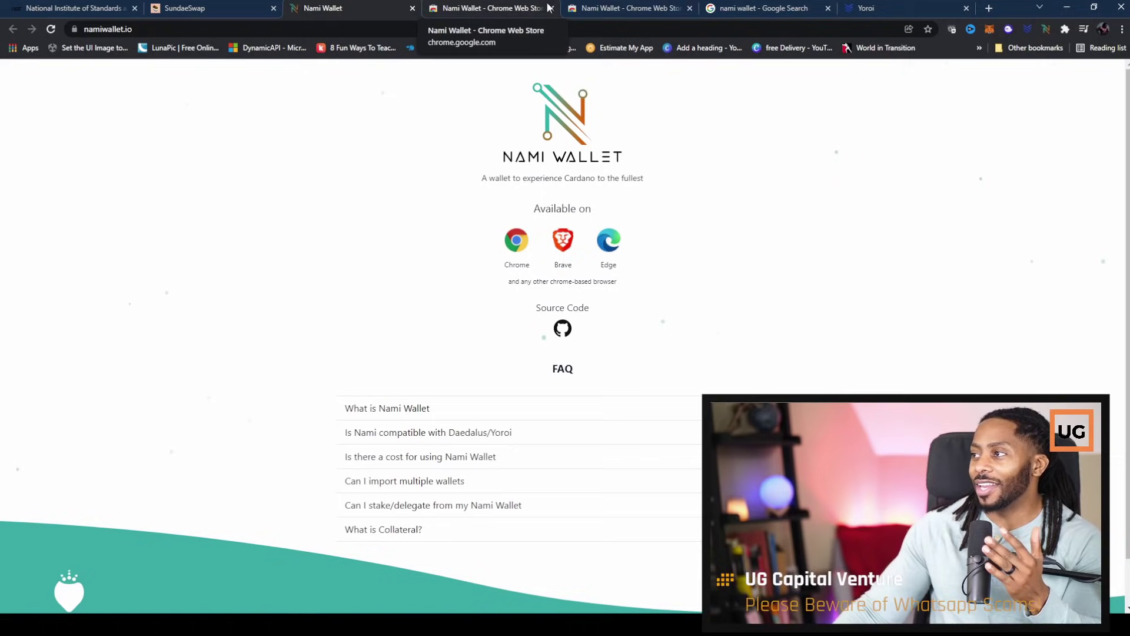
click(759, 9)
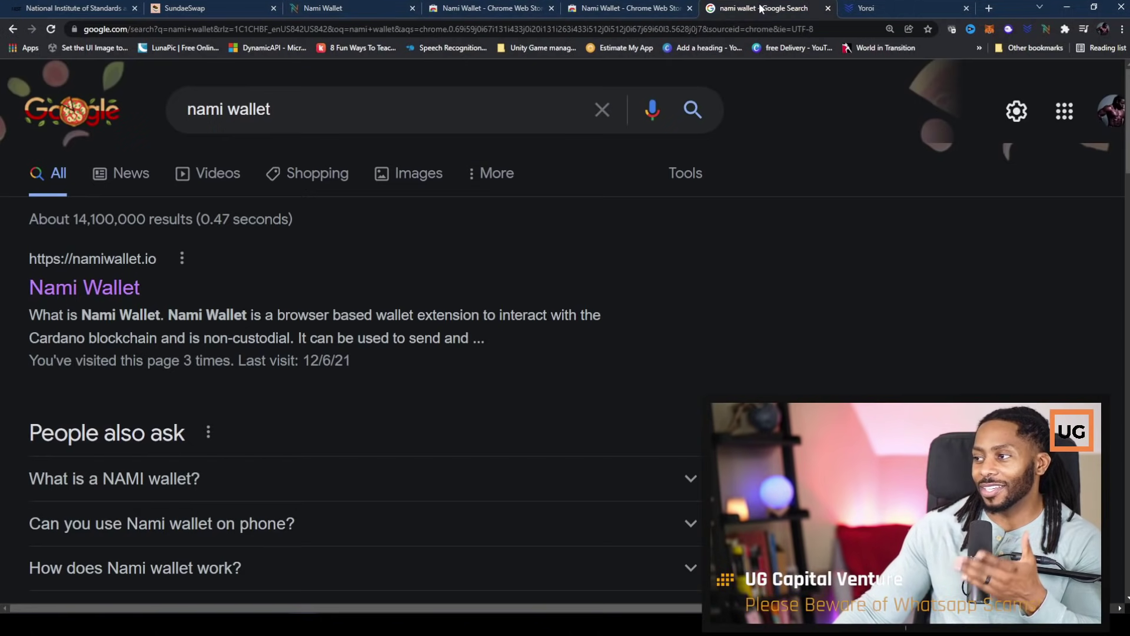
click(297, 11)
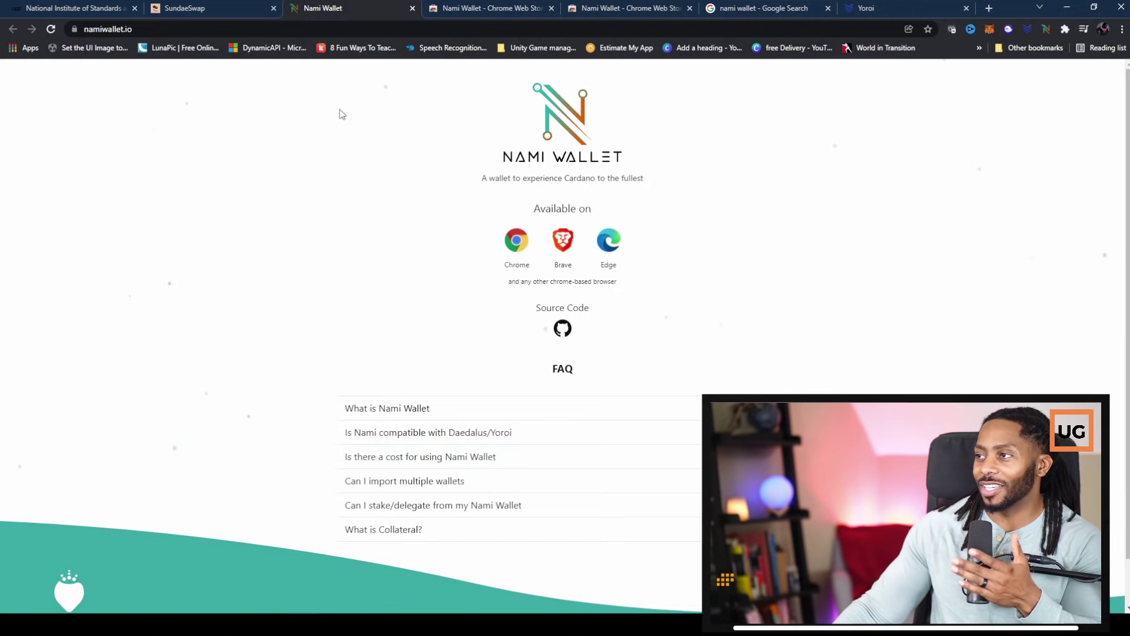
click(517, 240)
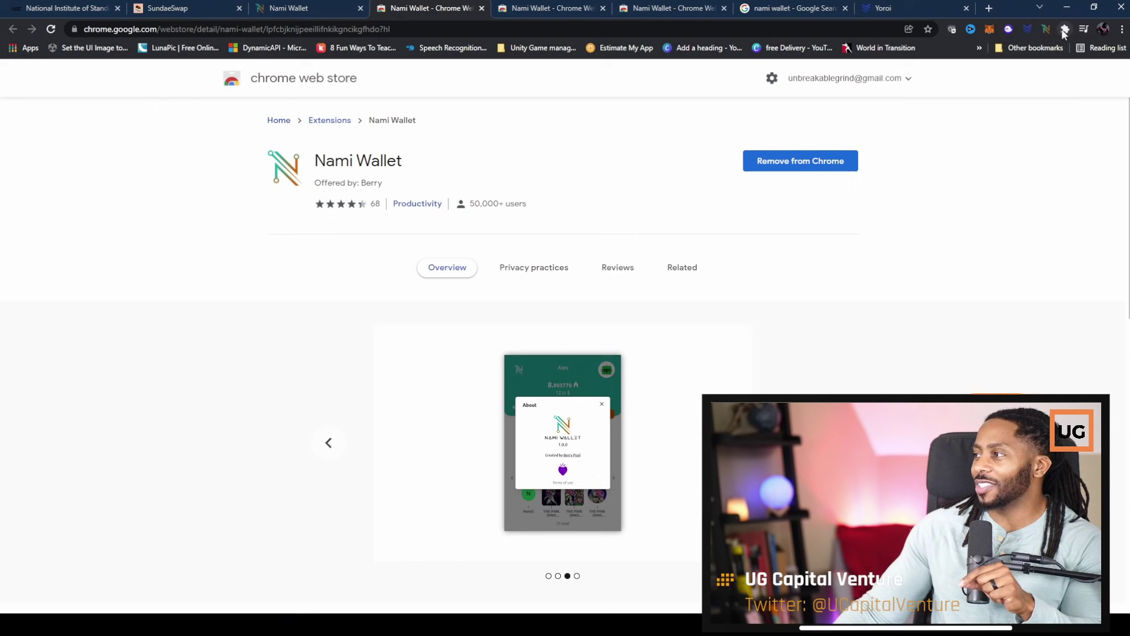
- Keep Nami Wallet pinned in Chrome's Extensions menu, then return to the SundaeSwap tab
click(1064, 29)
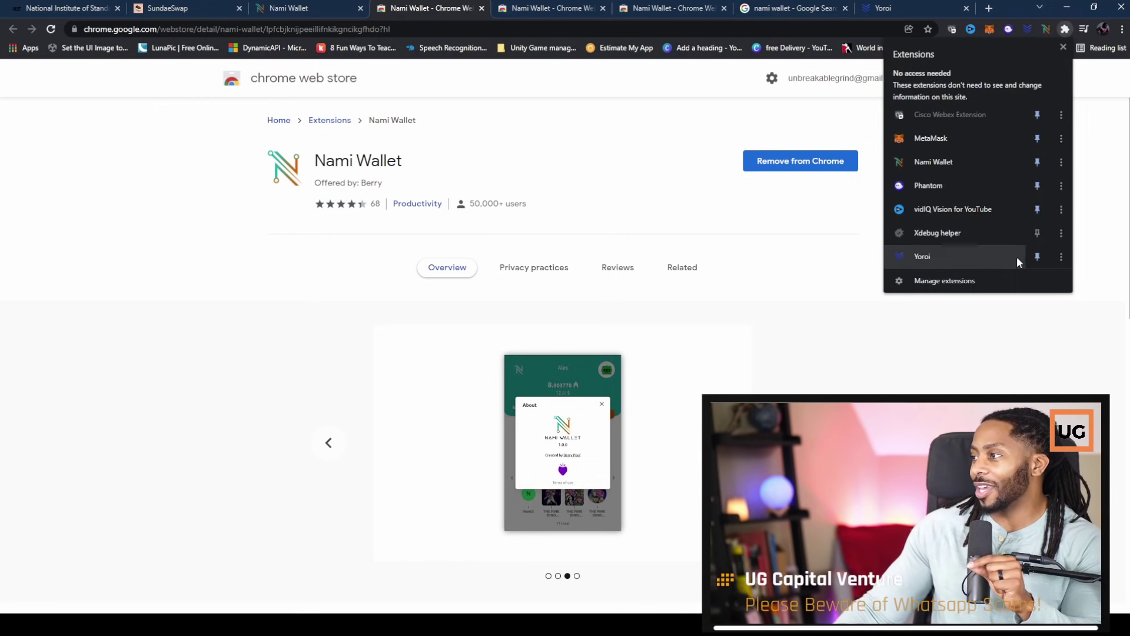
click(1036, 163)
click(1036, 163)
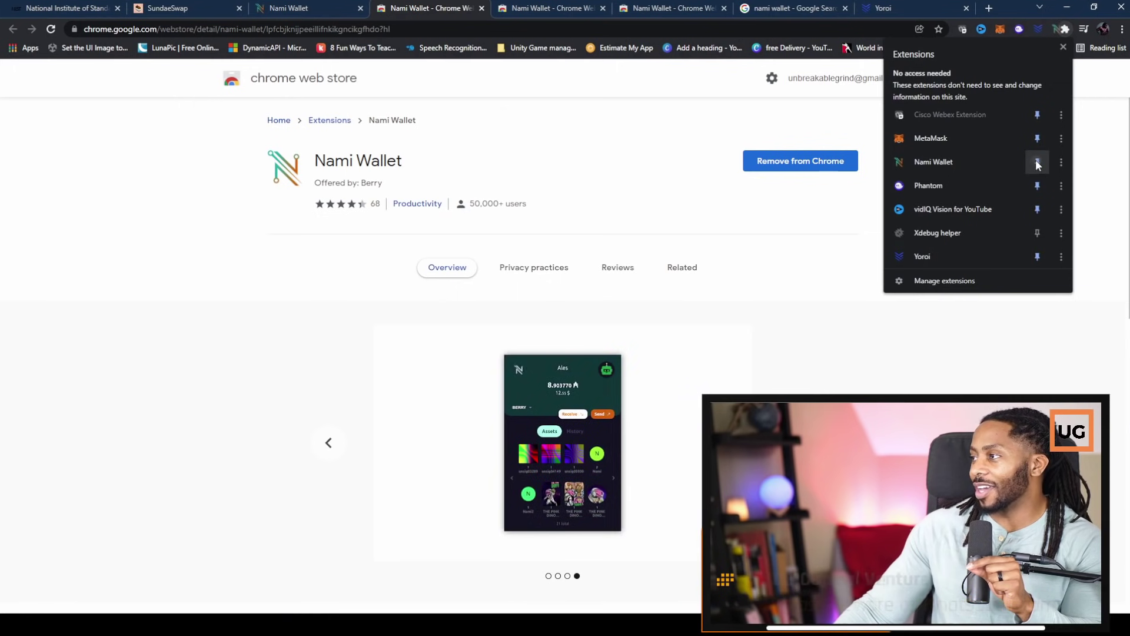
click(683, 141)
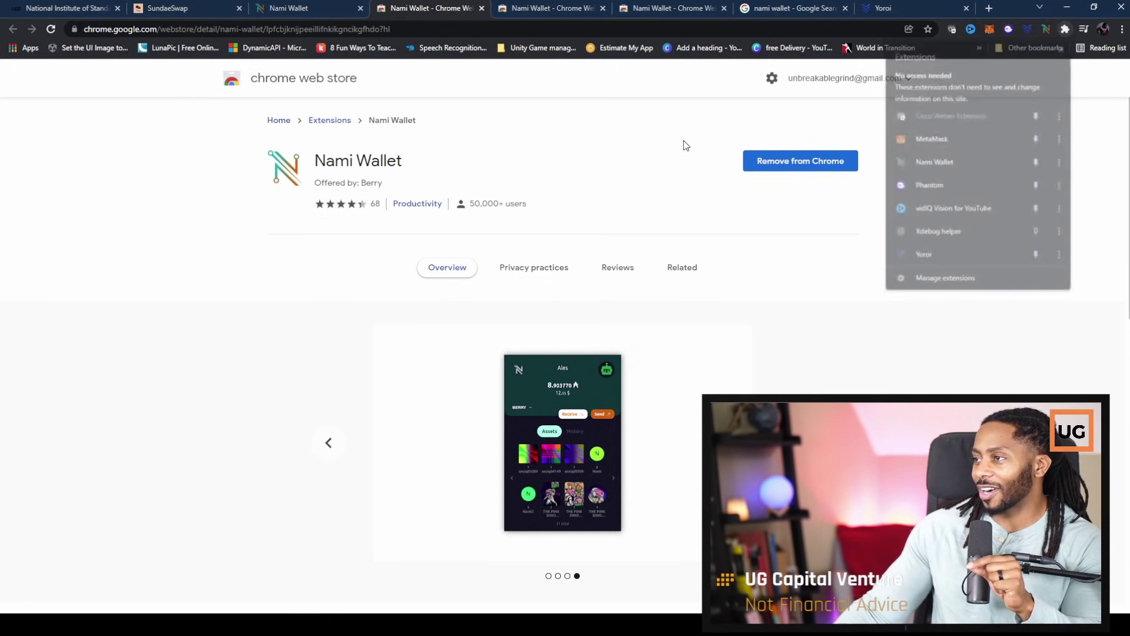
click(304, 6)
click(72, 4)
click(147, 6)
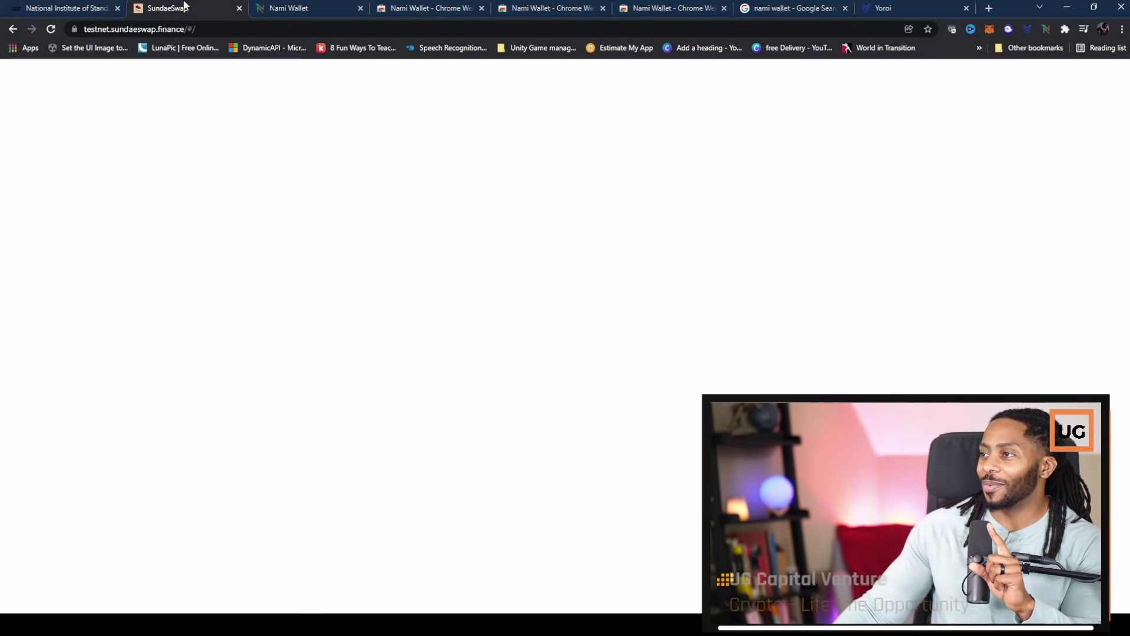
click(370, 107)
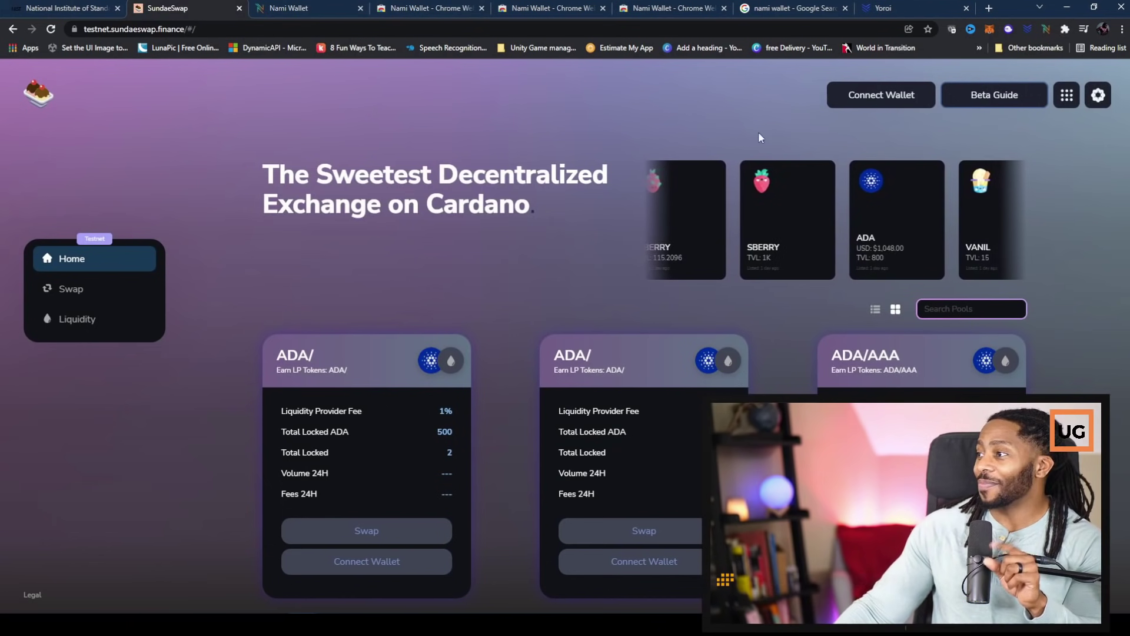
click(994, 95)
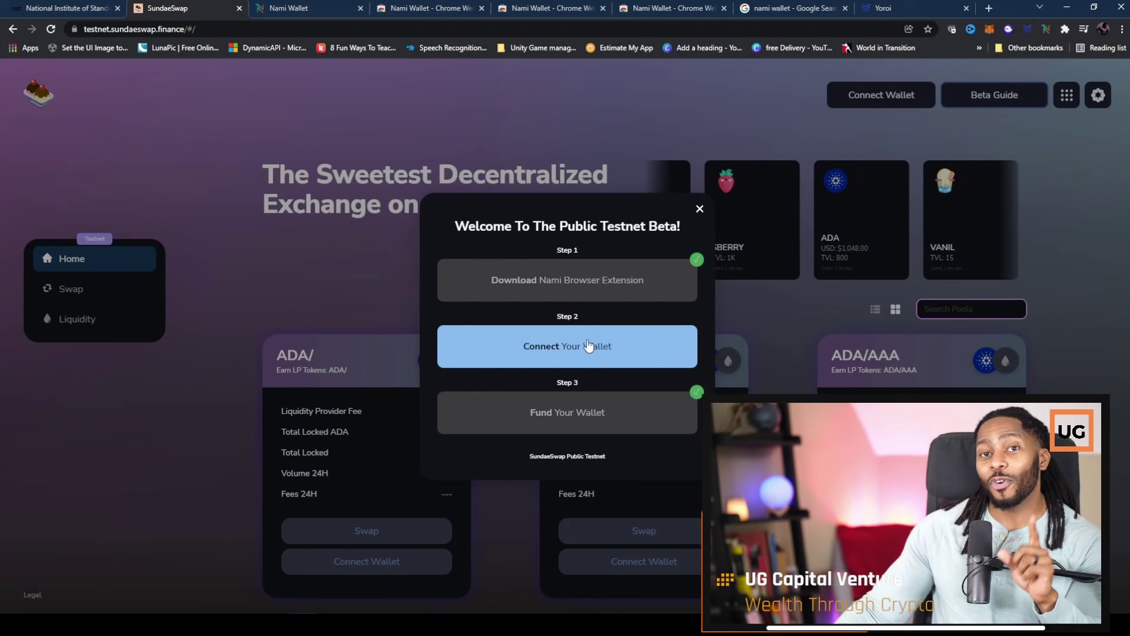
click(620, 122)
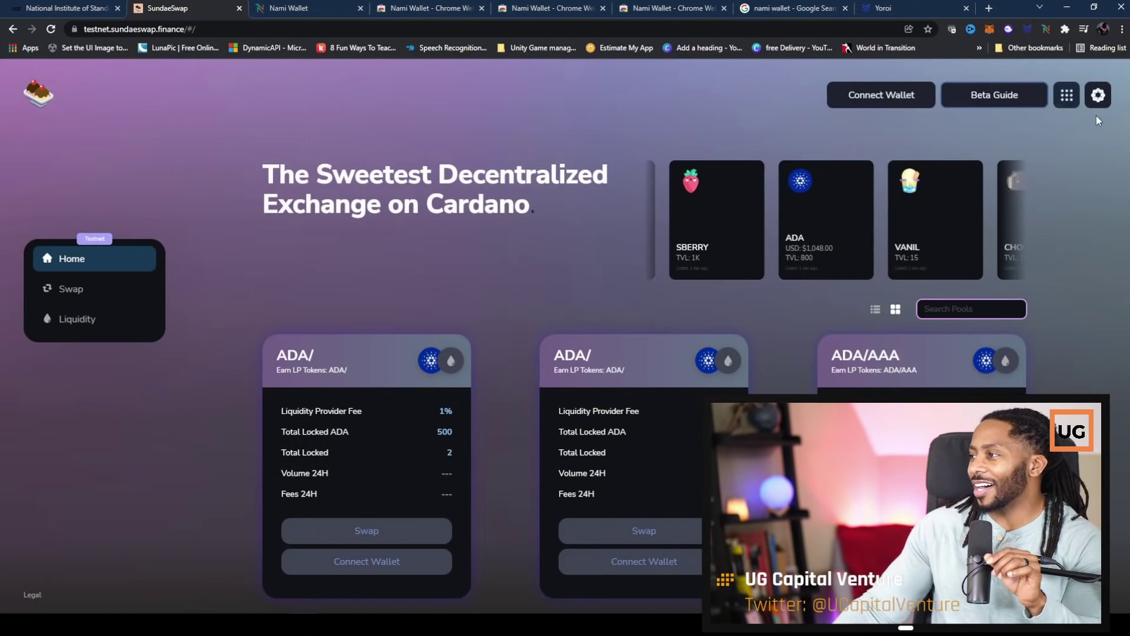
click(1046, 28)
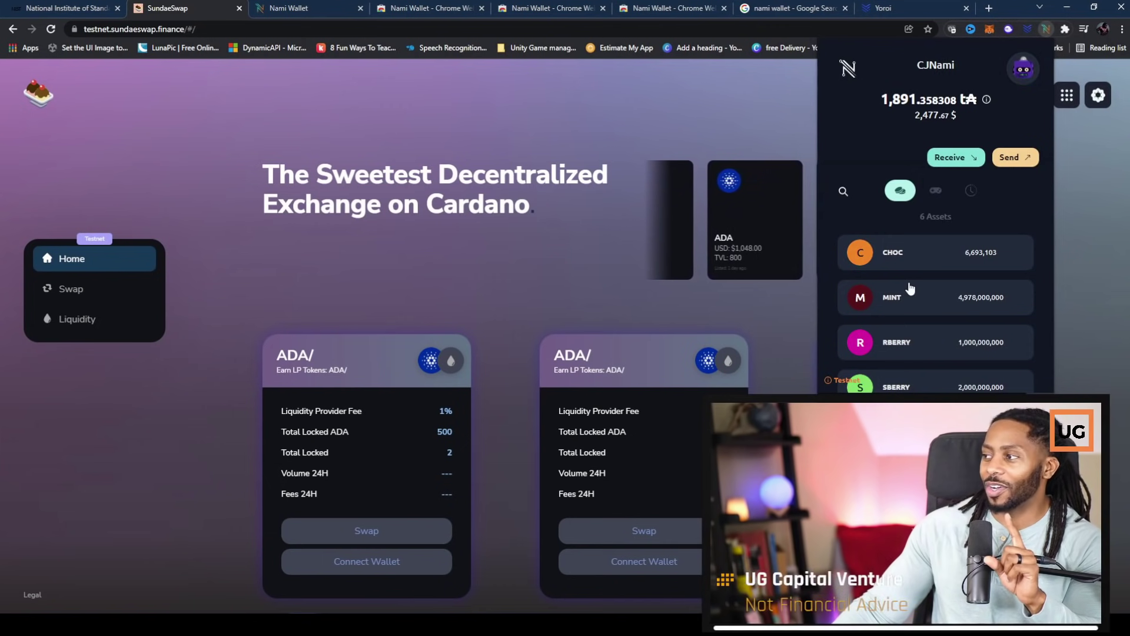
scroll(955, 239, down, 2)
scroll(924, 279, up, 2)
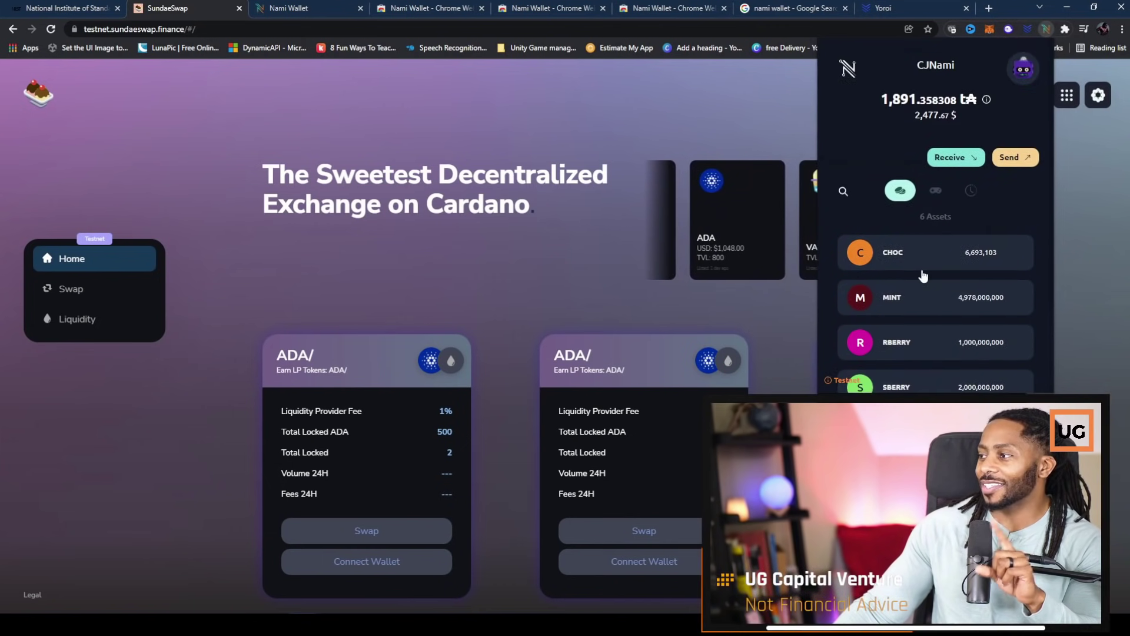
scroll(870, 348, down, 2)
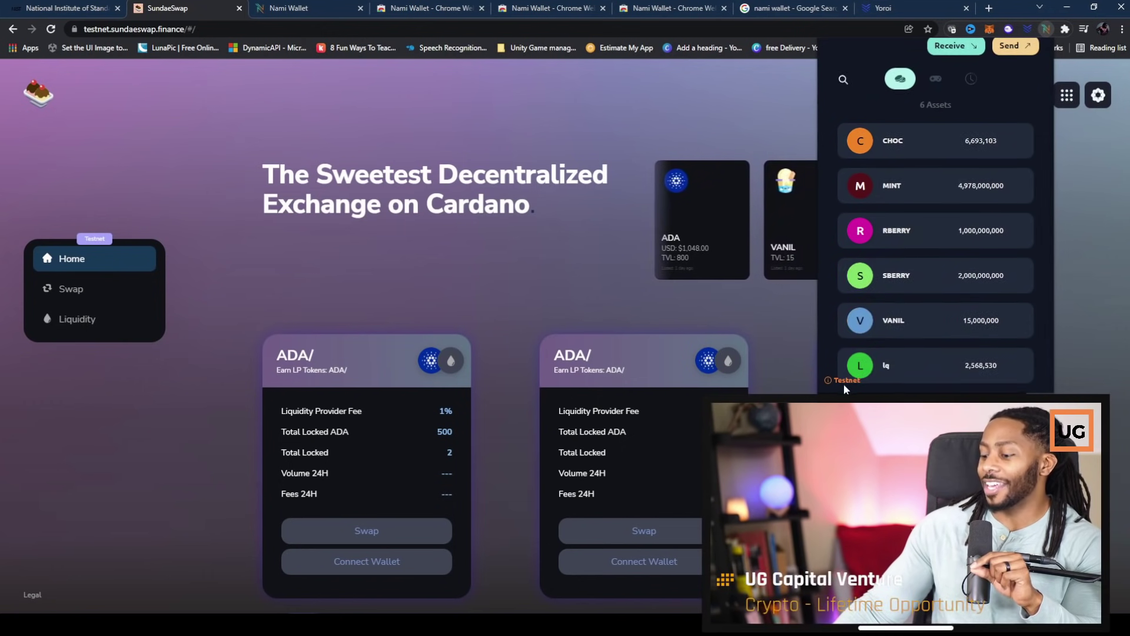
scroll(895, 297, up, 2)
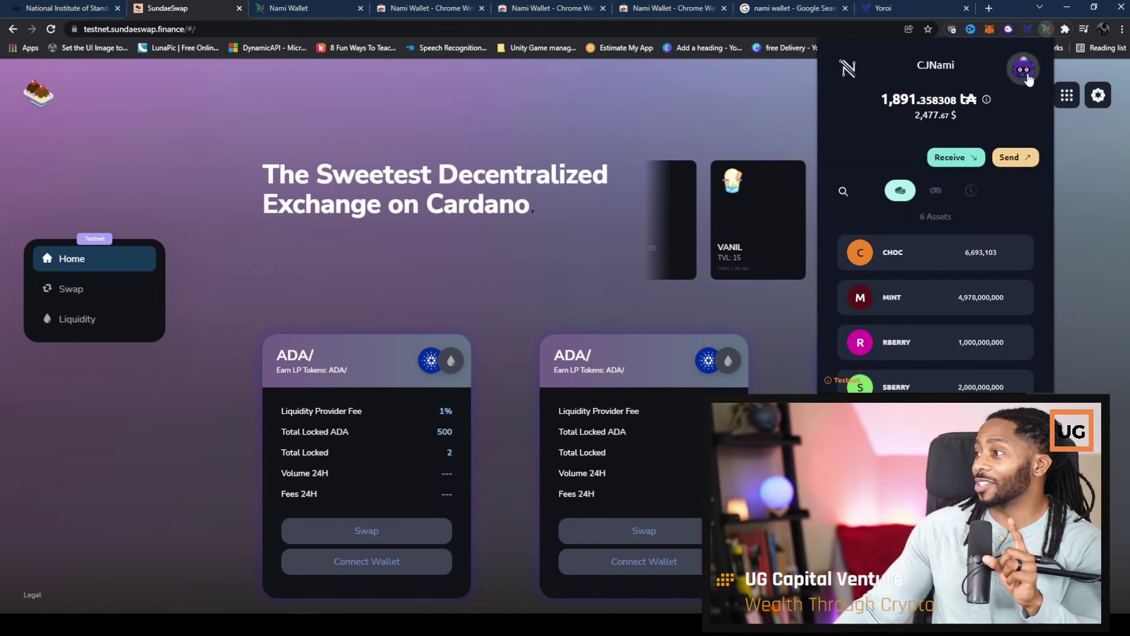
click(1024, 72)
click(950, 243)
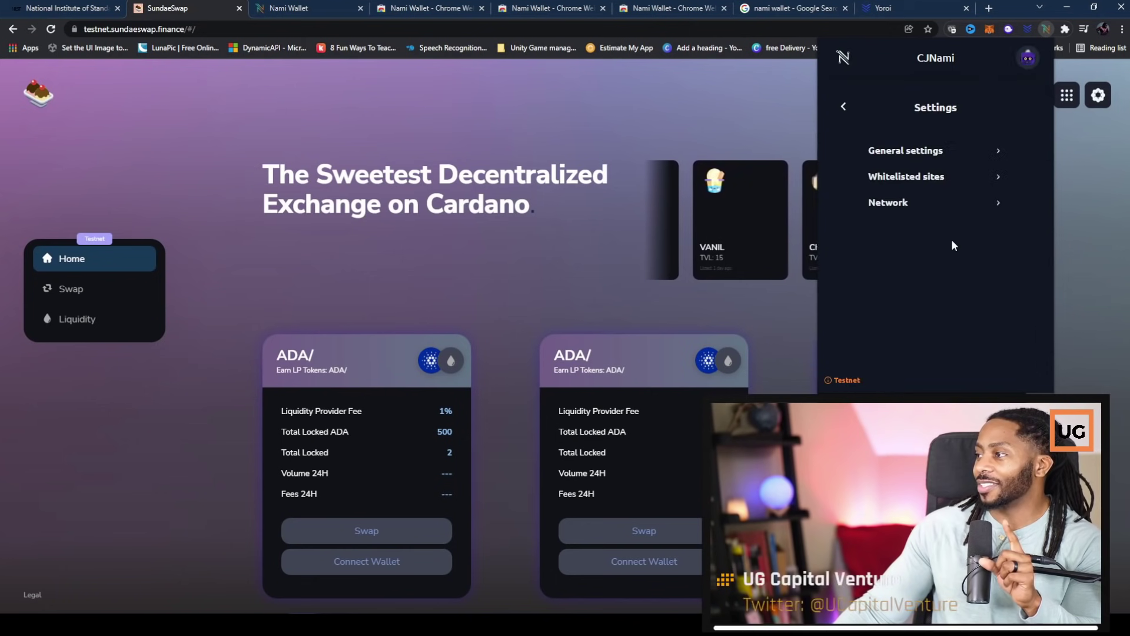
click(904, 203)
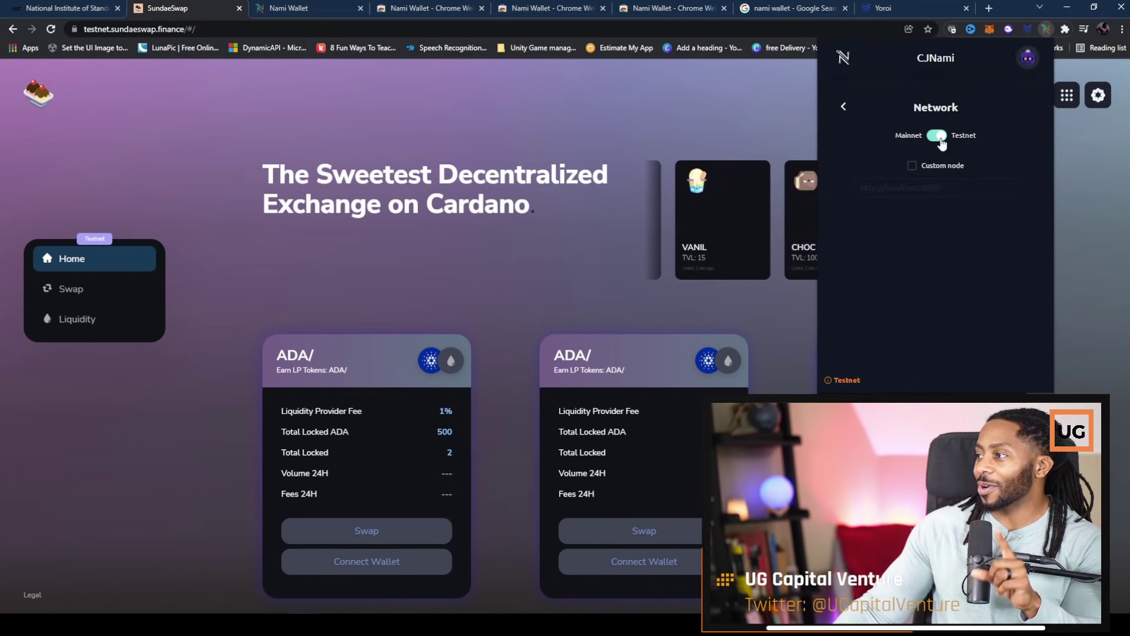
click(936, 138)
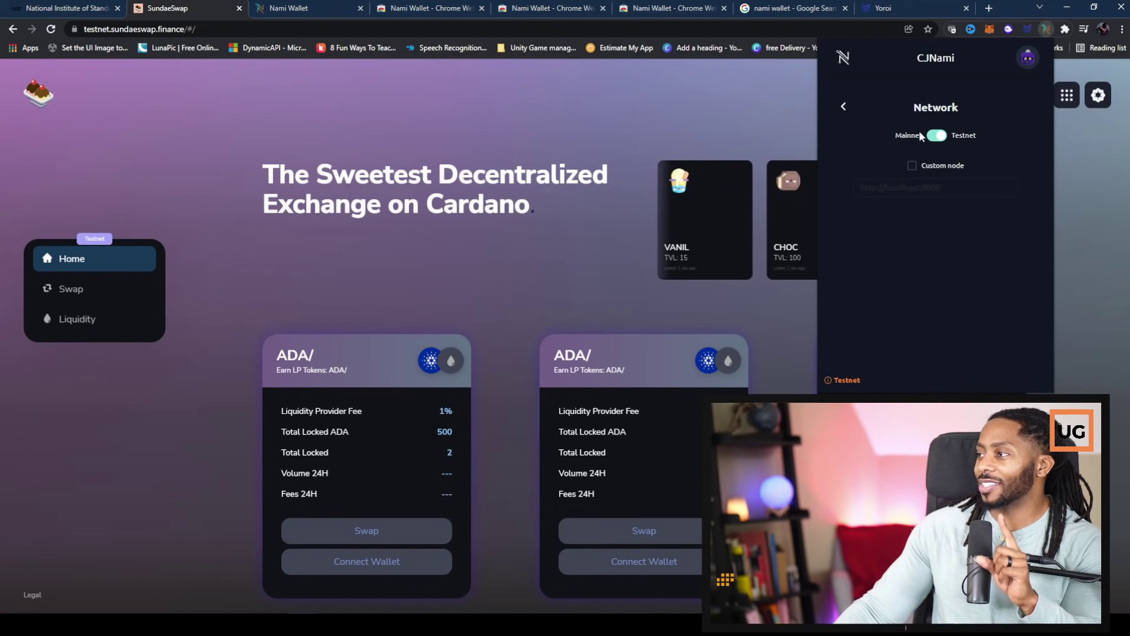
click(844, 107)
click(844, 107)
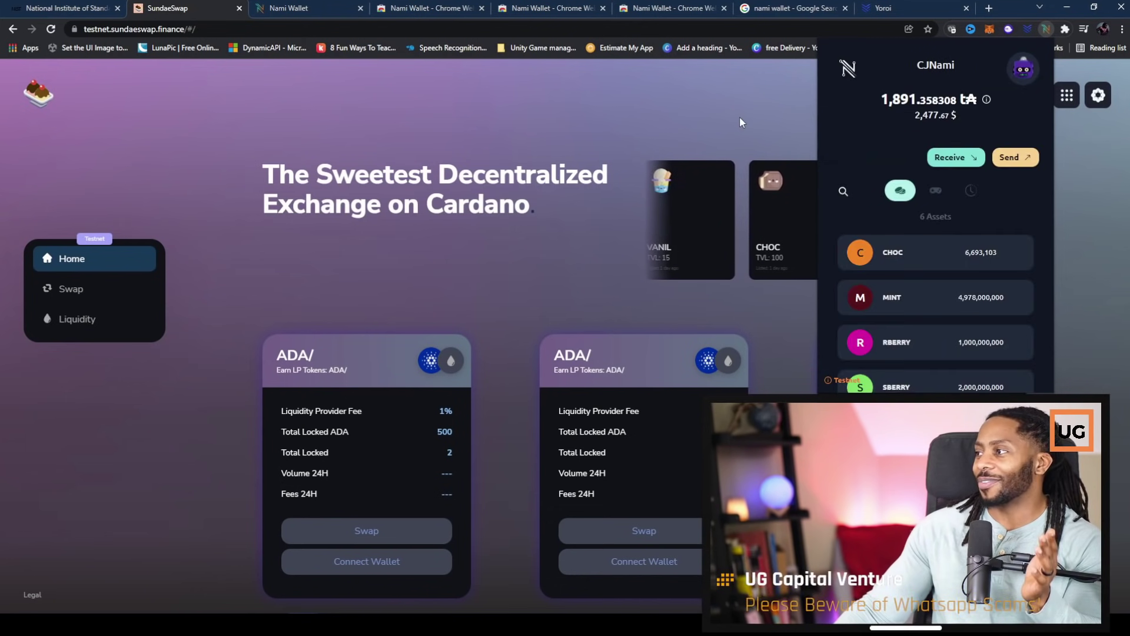
click(724, 122)
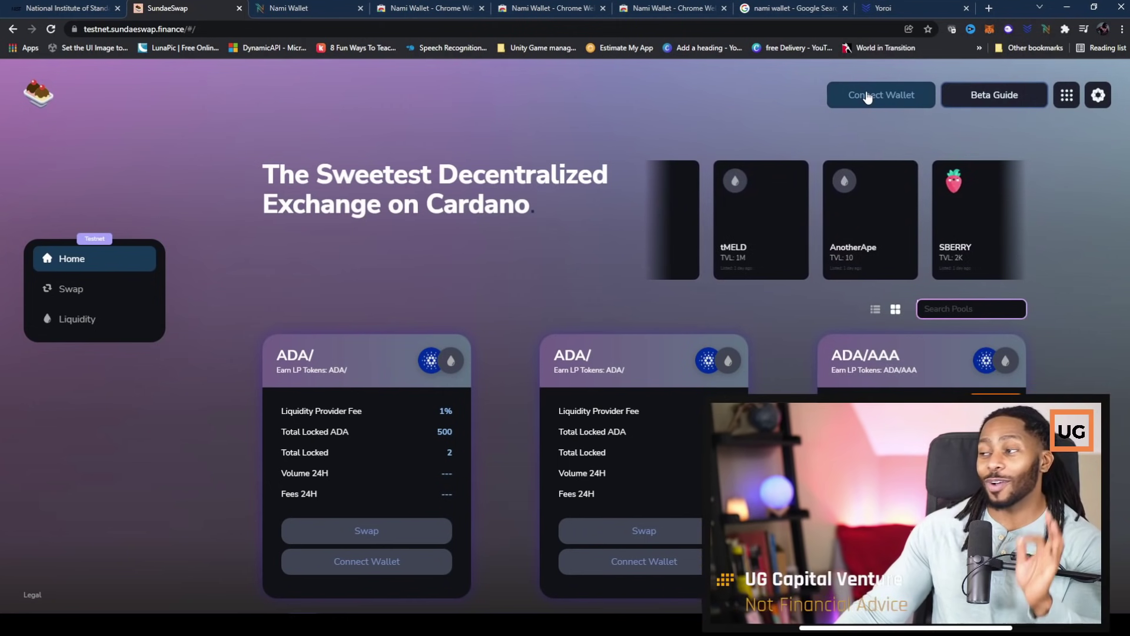
- Connect Nami through Beta Guide > Connect Your Wallet, accepting the beta notice, then recheck setup progress
click(971, 97)
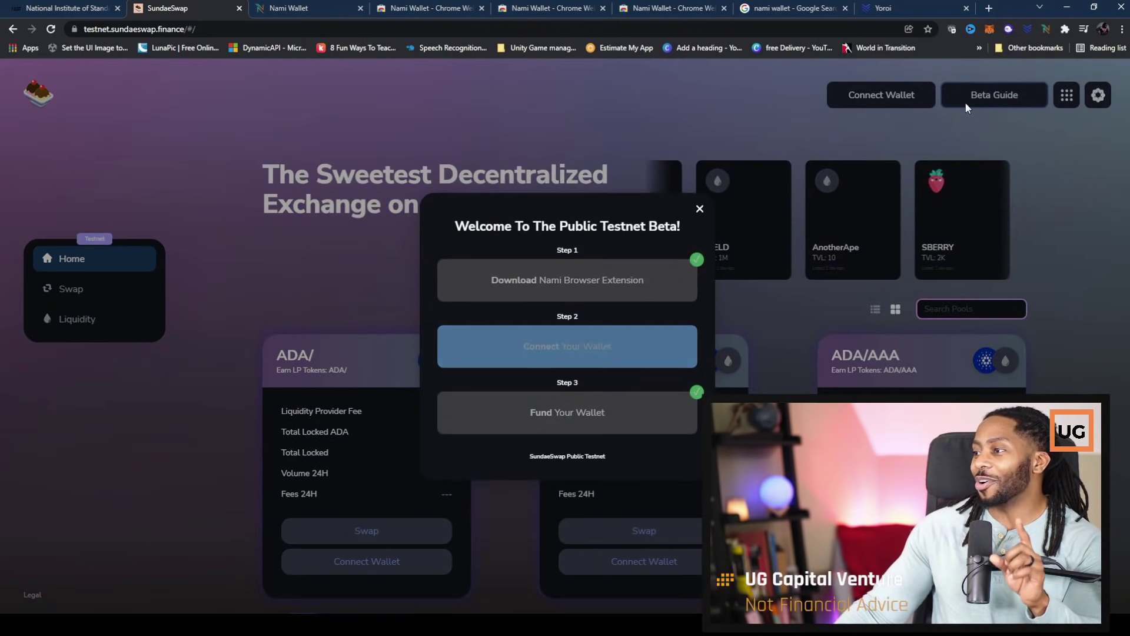
click(577, 353)
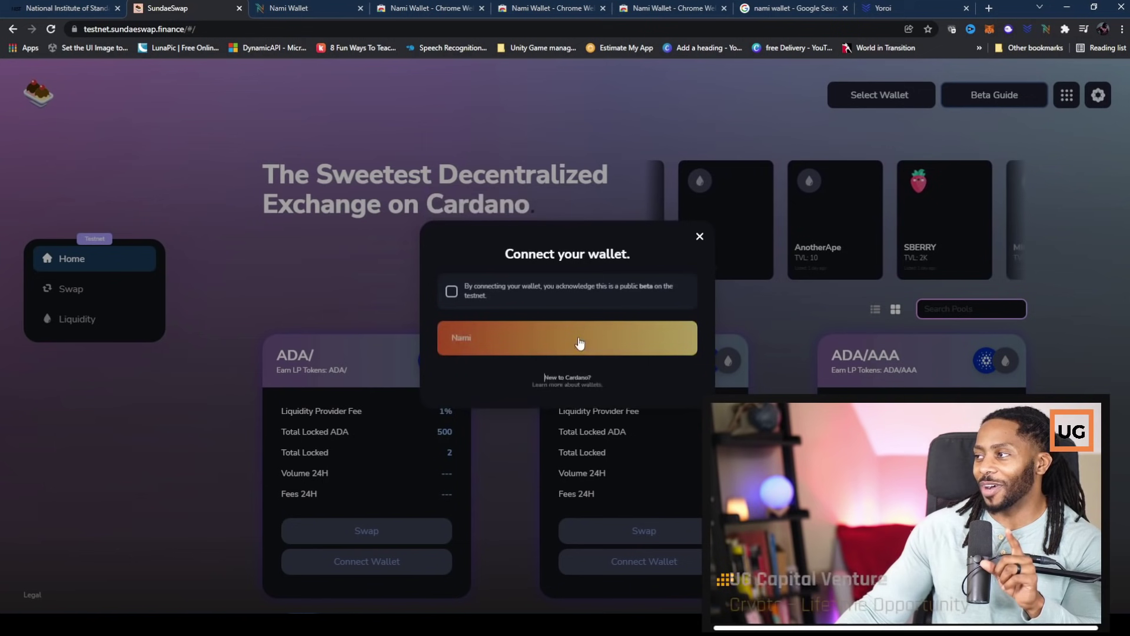
click(485, 325)
click(493, 359)
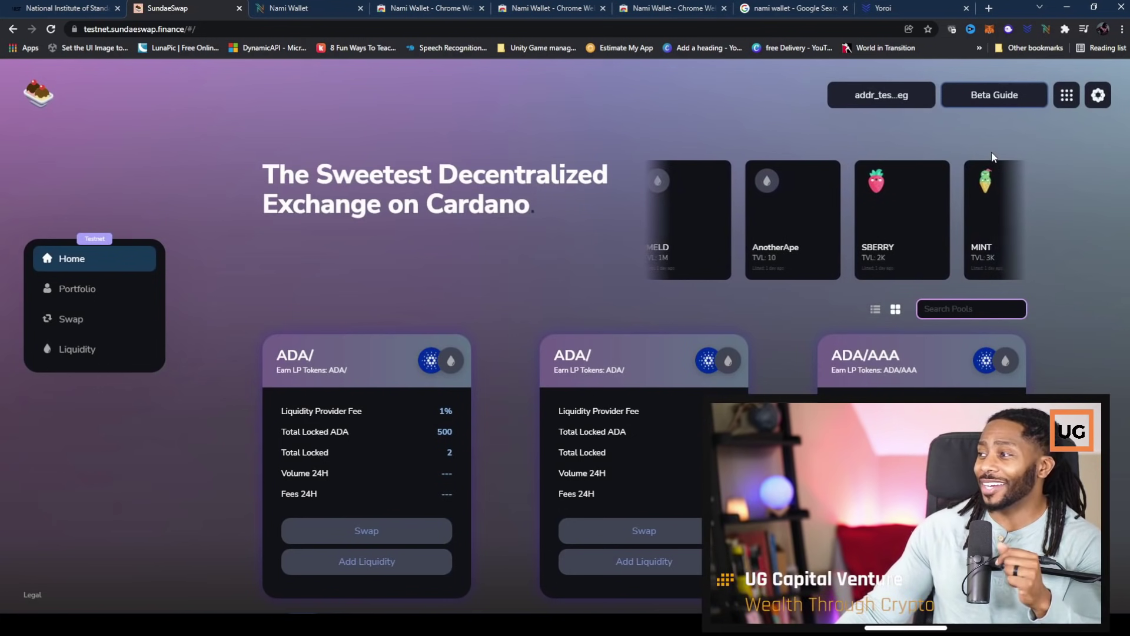
click(990, 98)
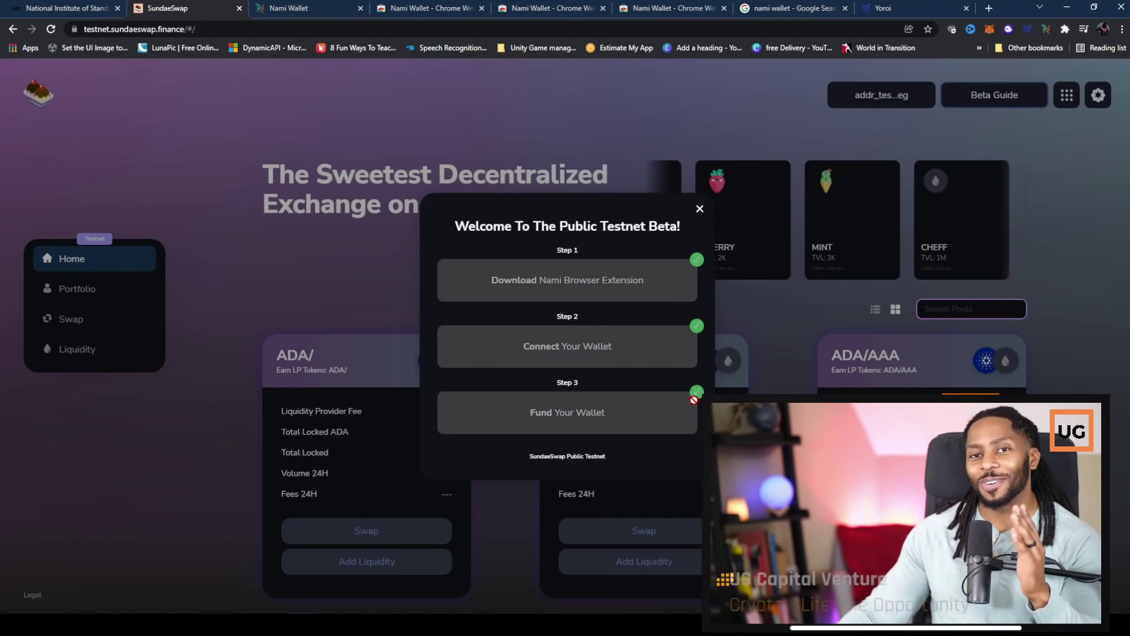
- Close the guide, check the Nami wallet's assets, and go to the Swap exchange page
click(499, 122)
click(899, 85)
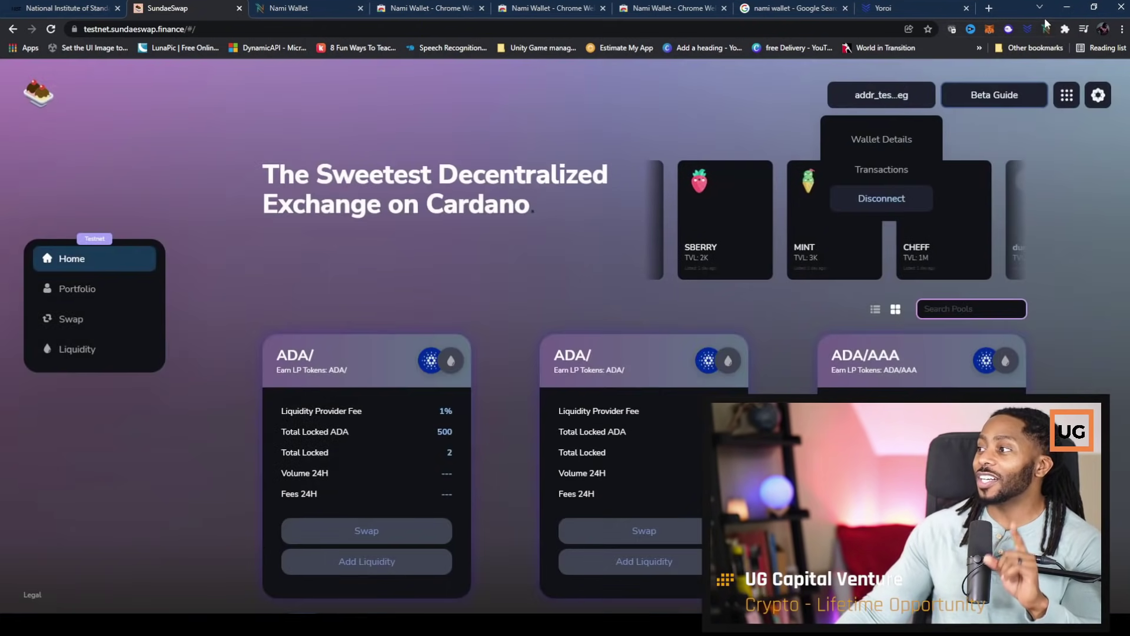
click(1044, 31)
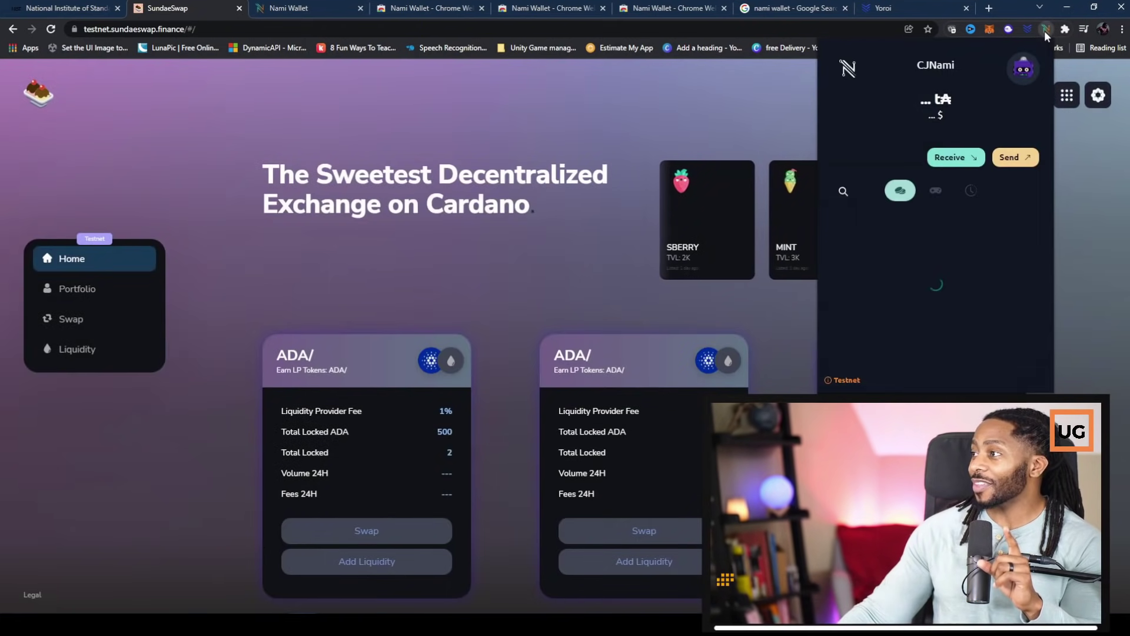
scroll(917, 254, down, 2)
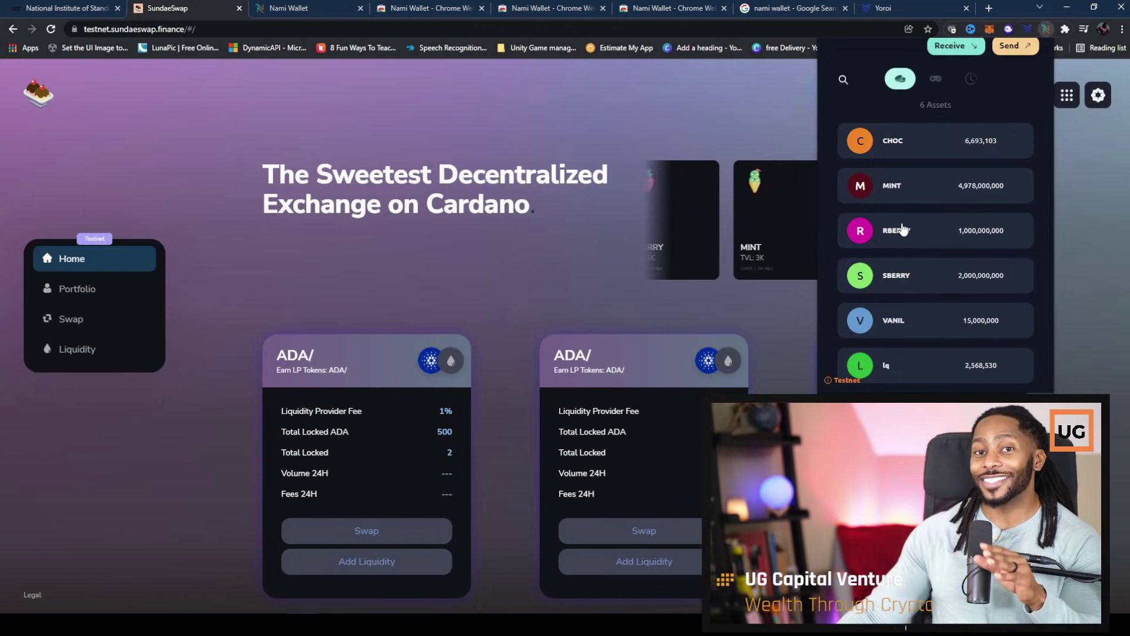
click(463, 100)
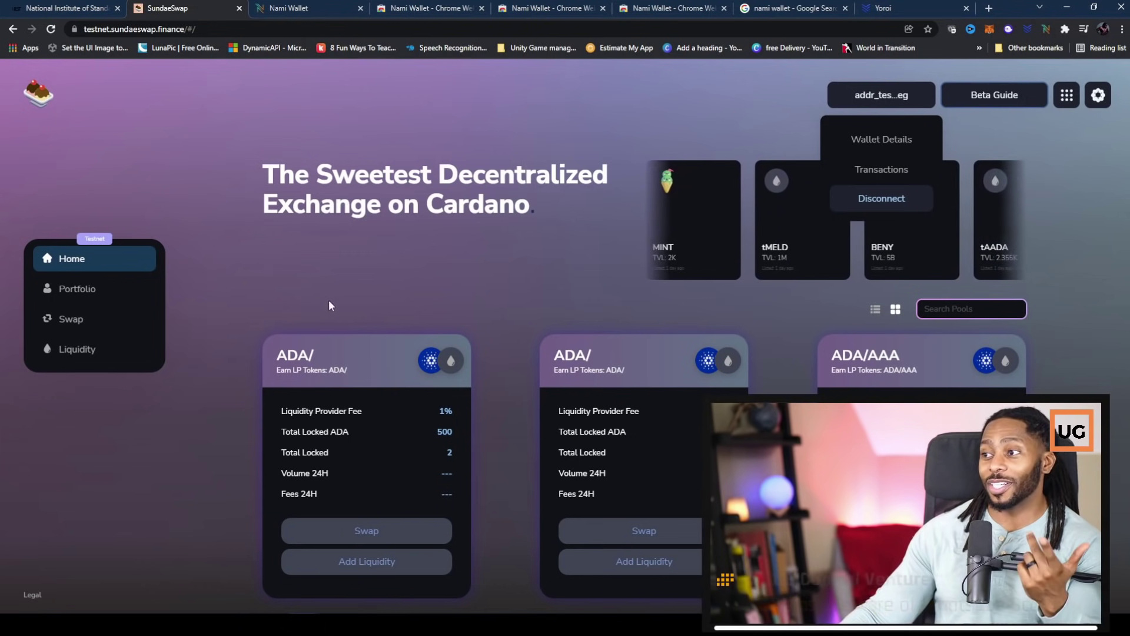
click(71, 318)
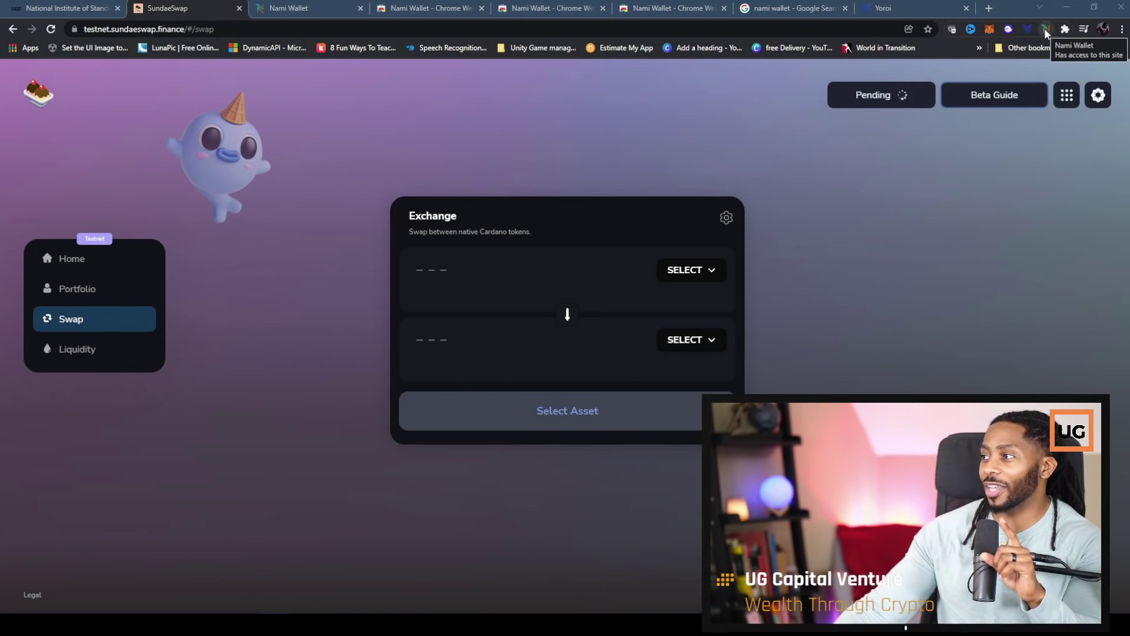
- Remove the existing collateral from the Nami wallet account
click(1045, 29)
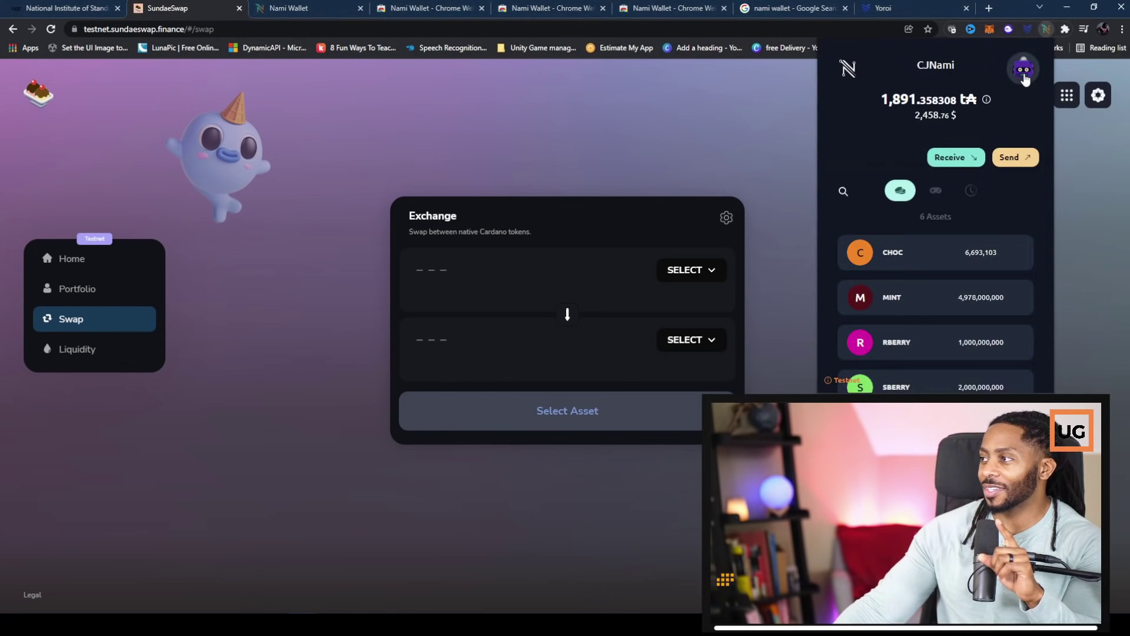
click(1023, 70)
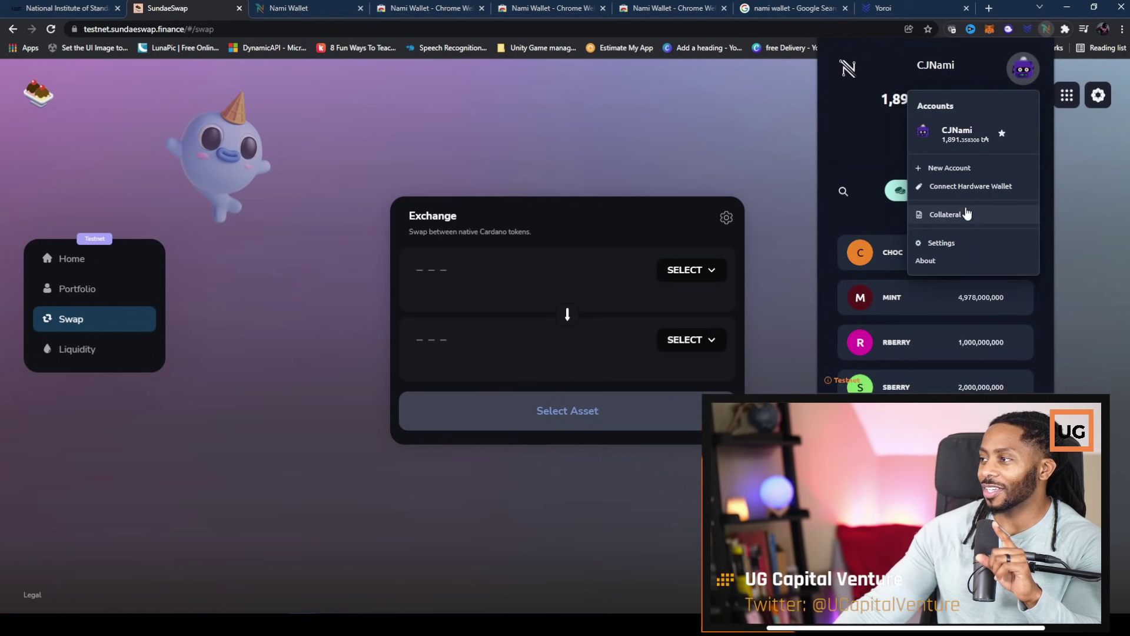
click(945, 215)
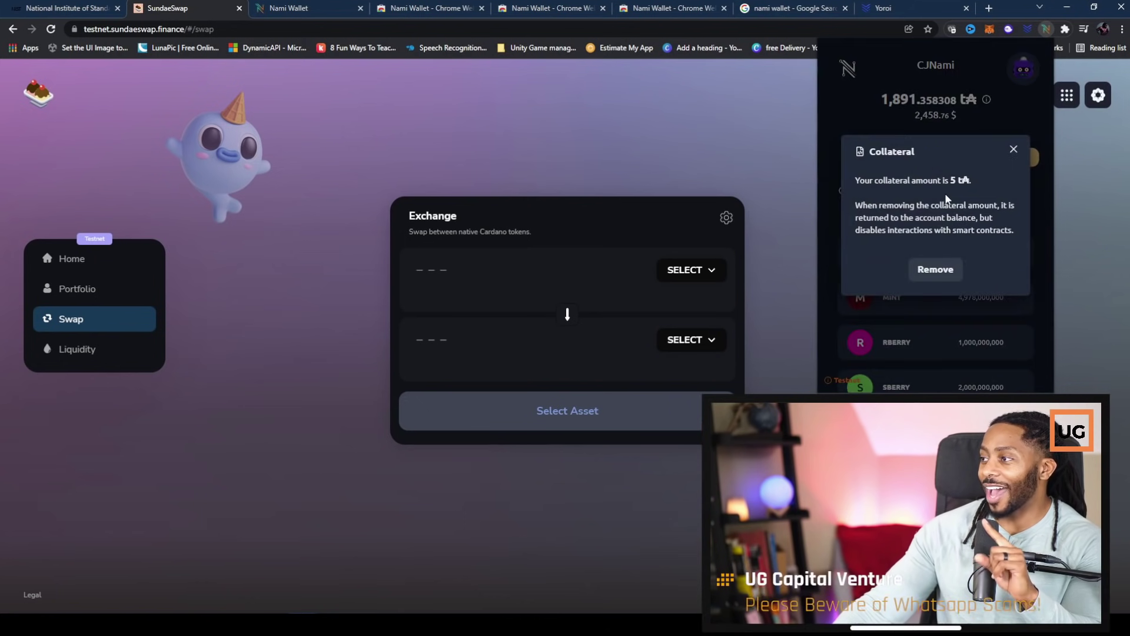
click(937, 271)
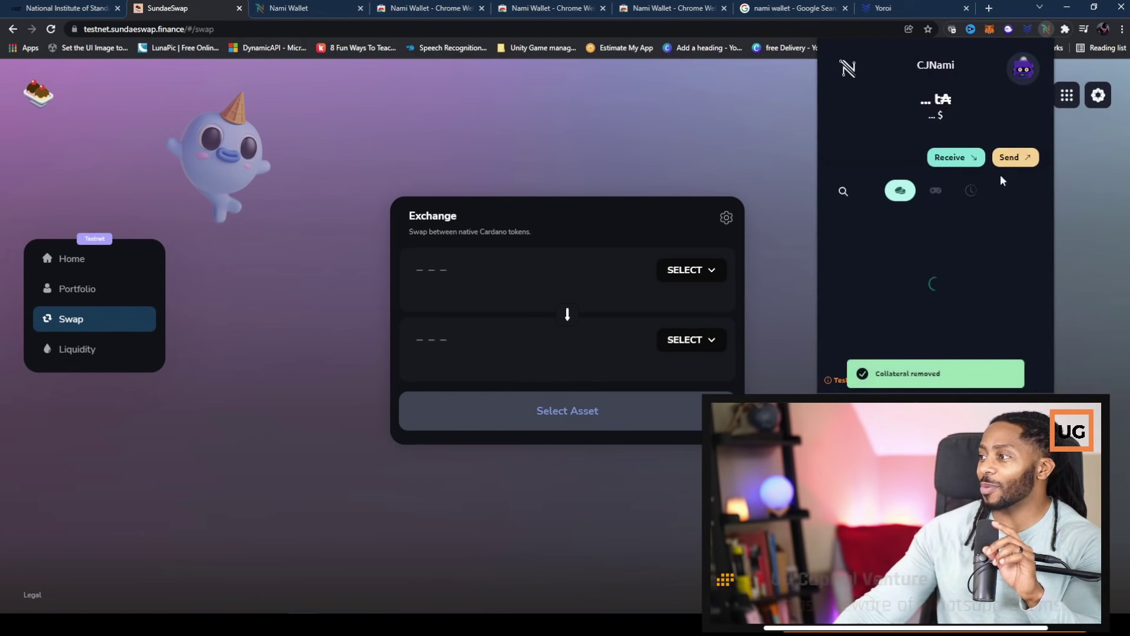
- Add back 5 tA collateral, confirming with the wallet password
click(1023, 68)
click(945, 214)
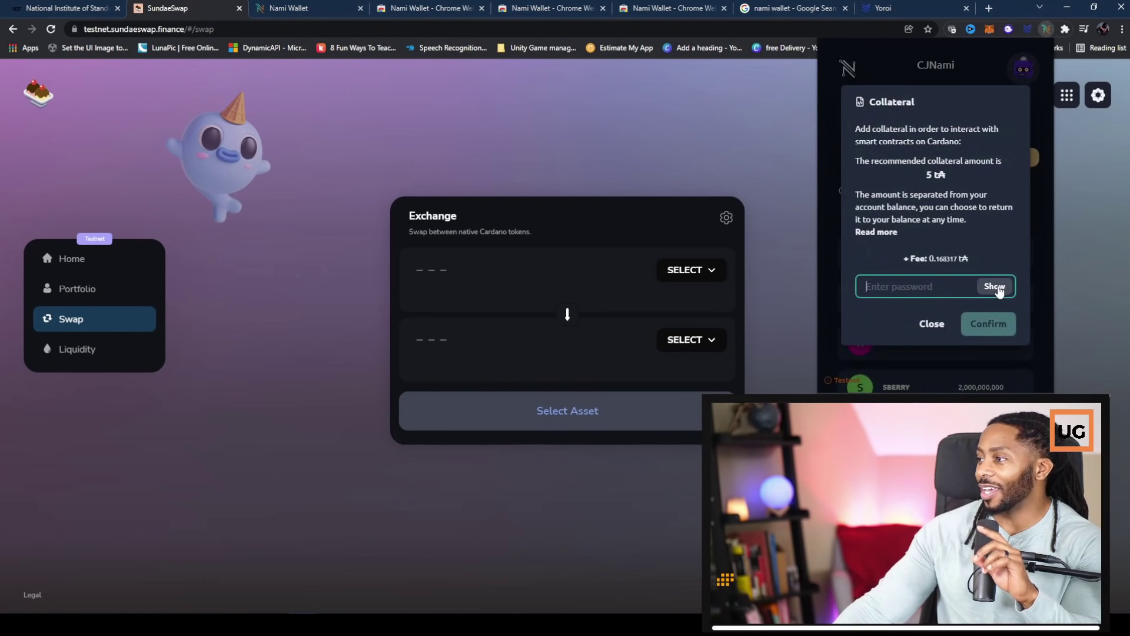
right_click(963, 286)
click(987, 382)
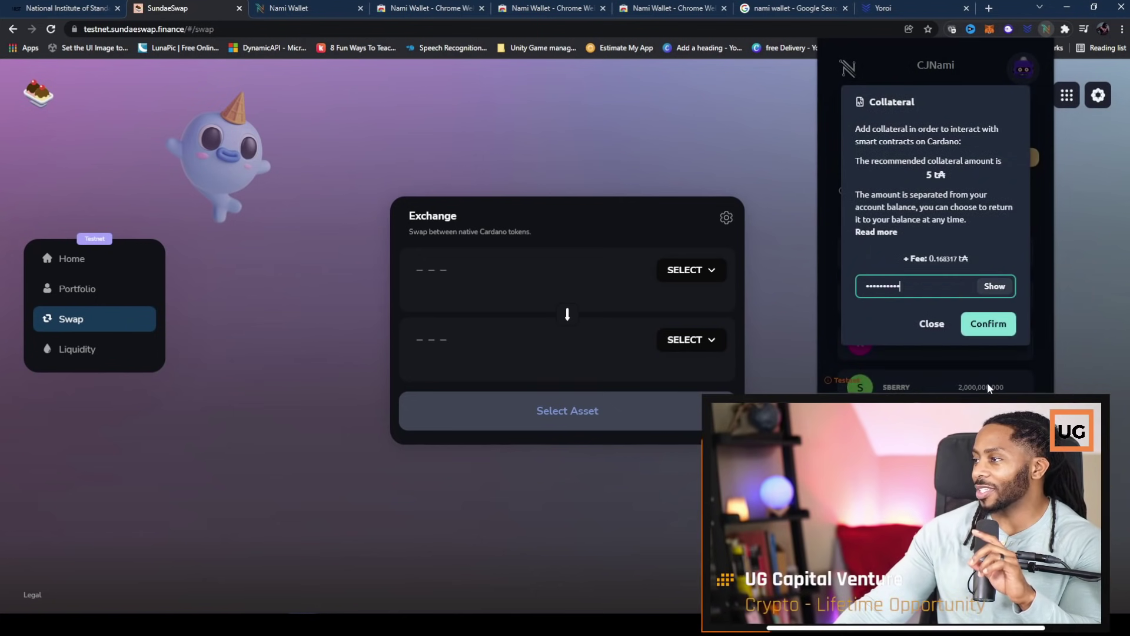
click(991, 325)
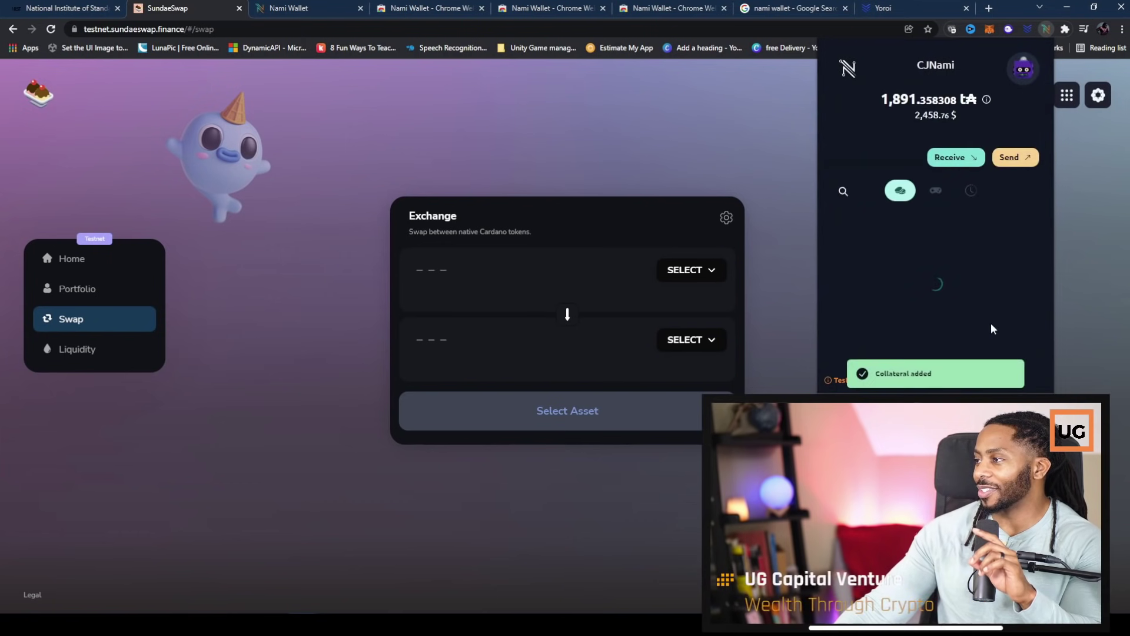
- Verify the collateral now reads 5 tA and close the wallet
click(1022, 70)
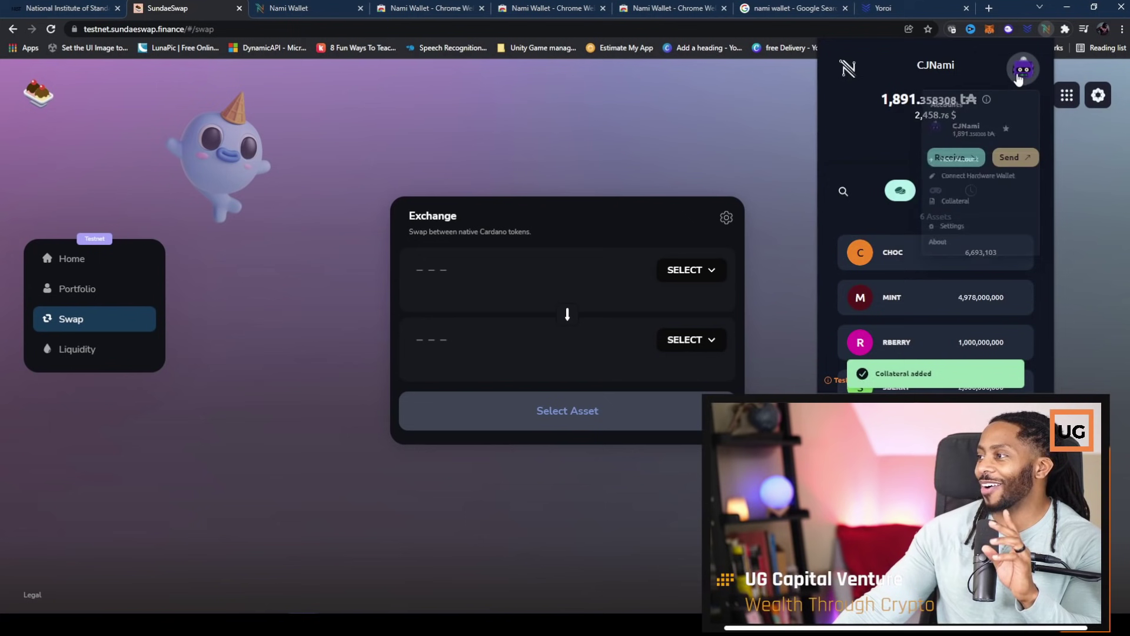
click(944, 214)
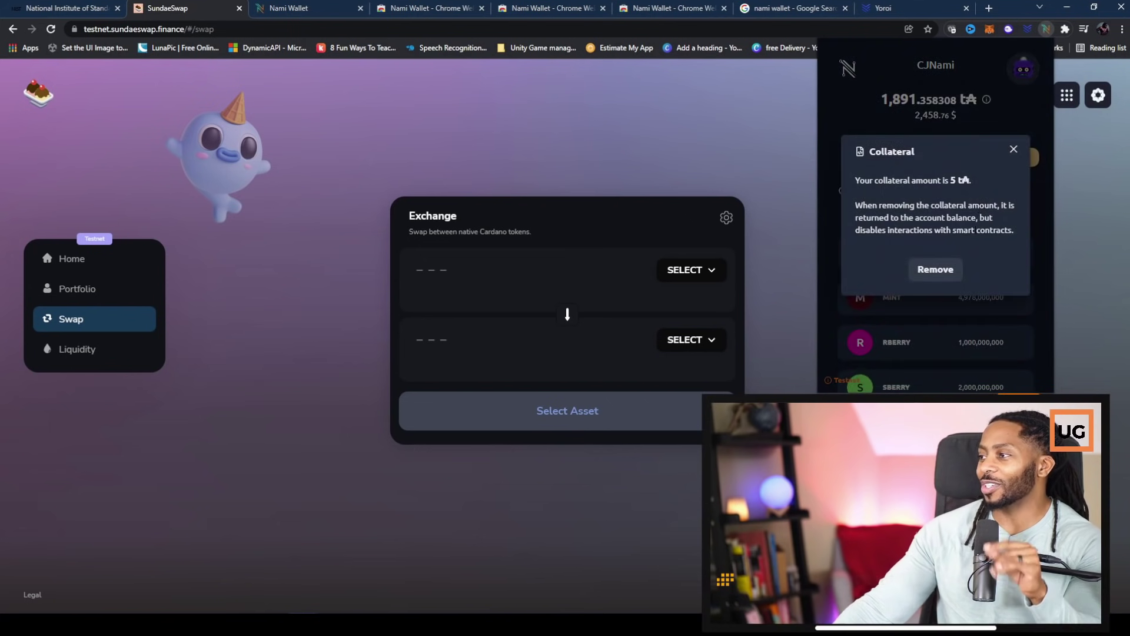
click(1013, 149)
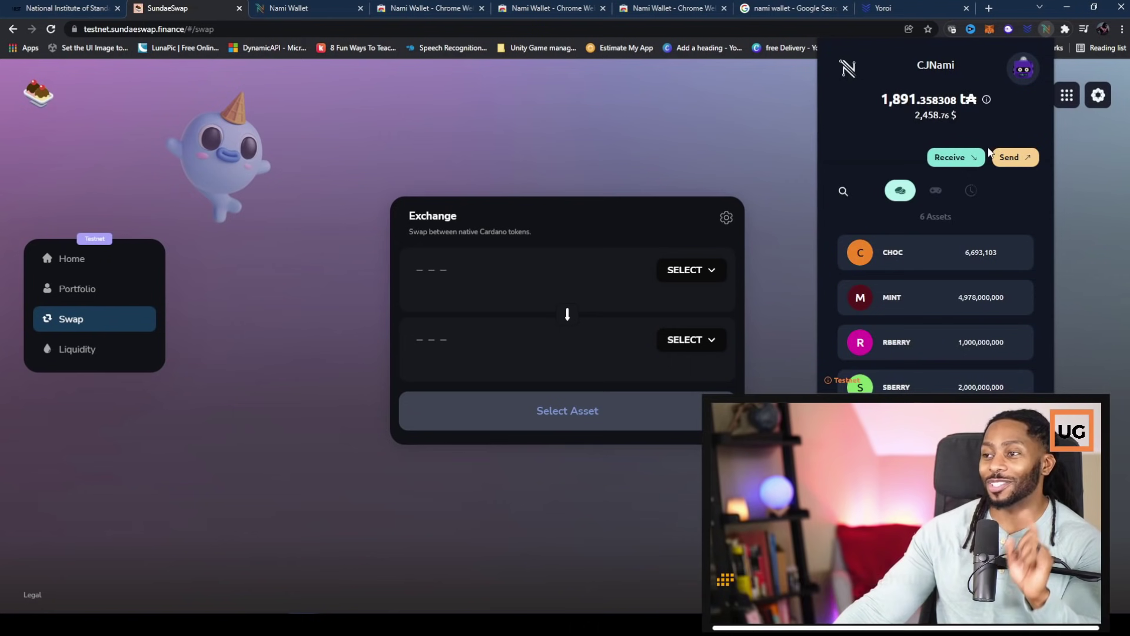
click(659, 143)
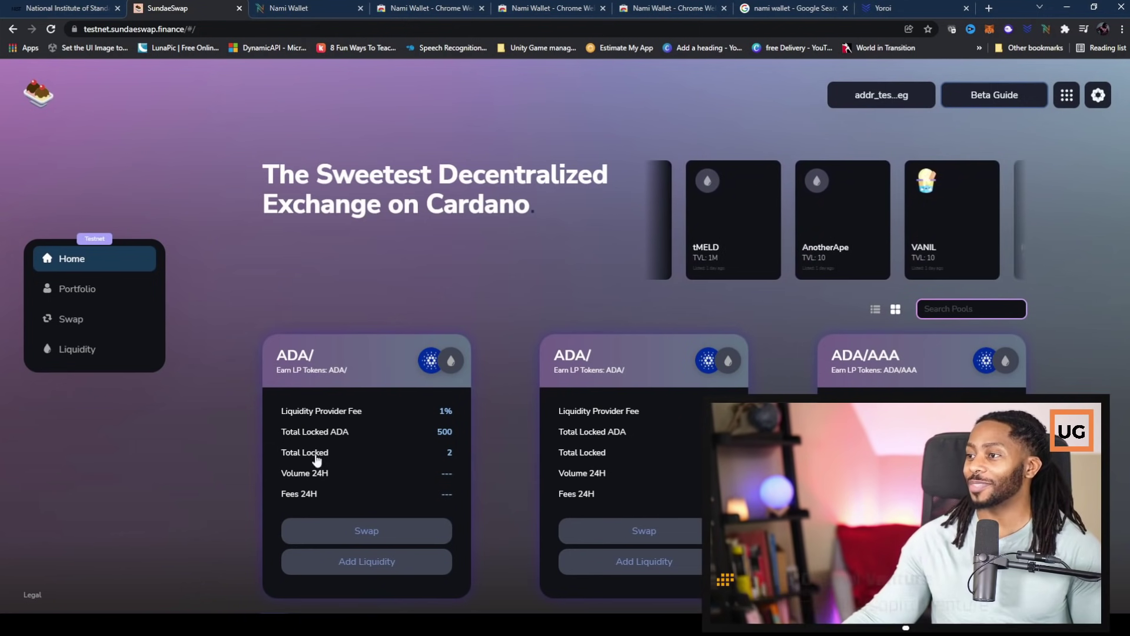
- Set up a swap from ADA to CHOC on the Swap page
click(66, 318)
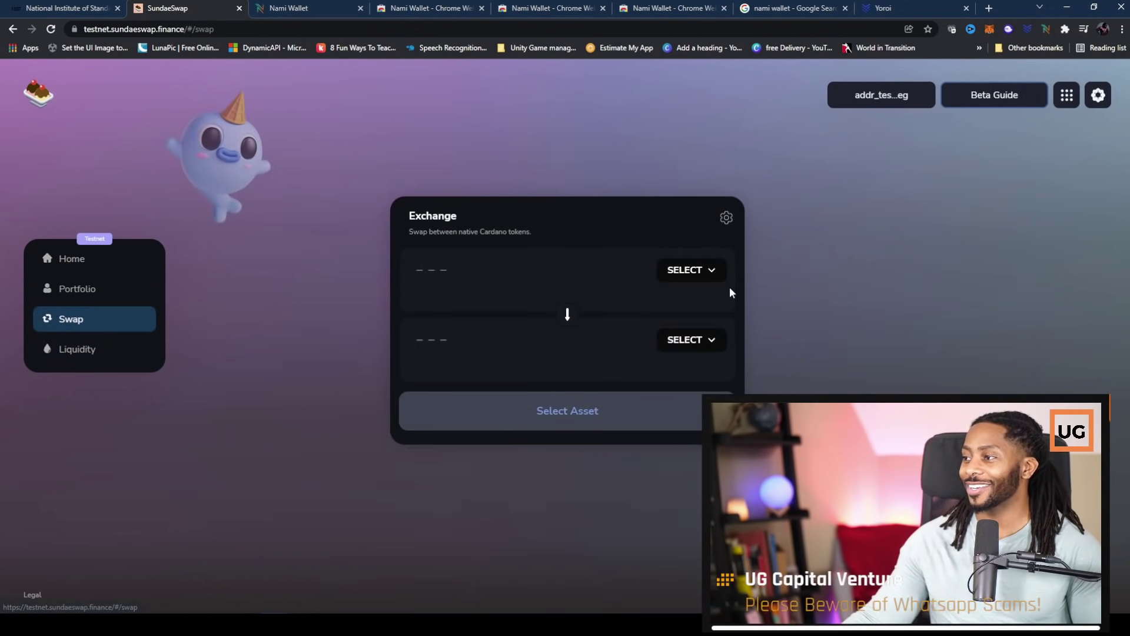
click(711, 272)
click(642, 311)
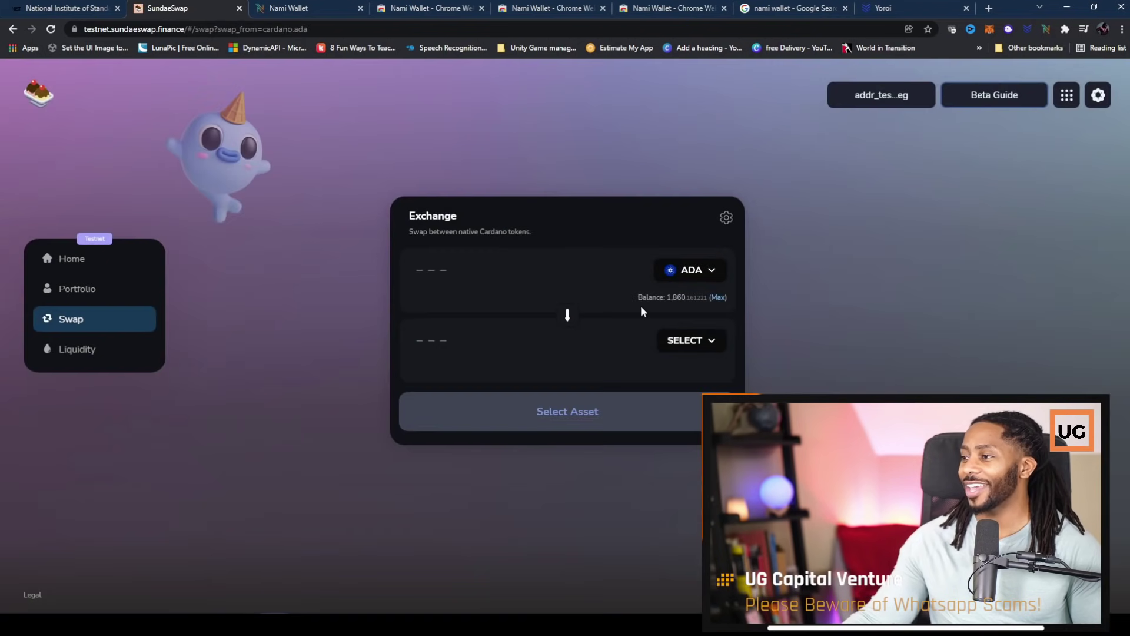
click(711, 348)
scroll(649, 374, down, 1)
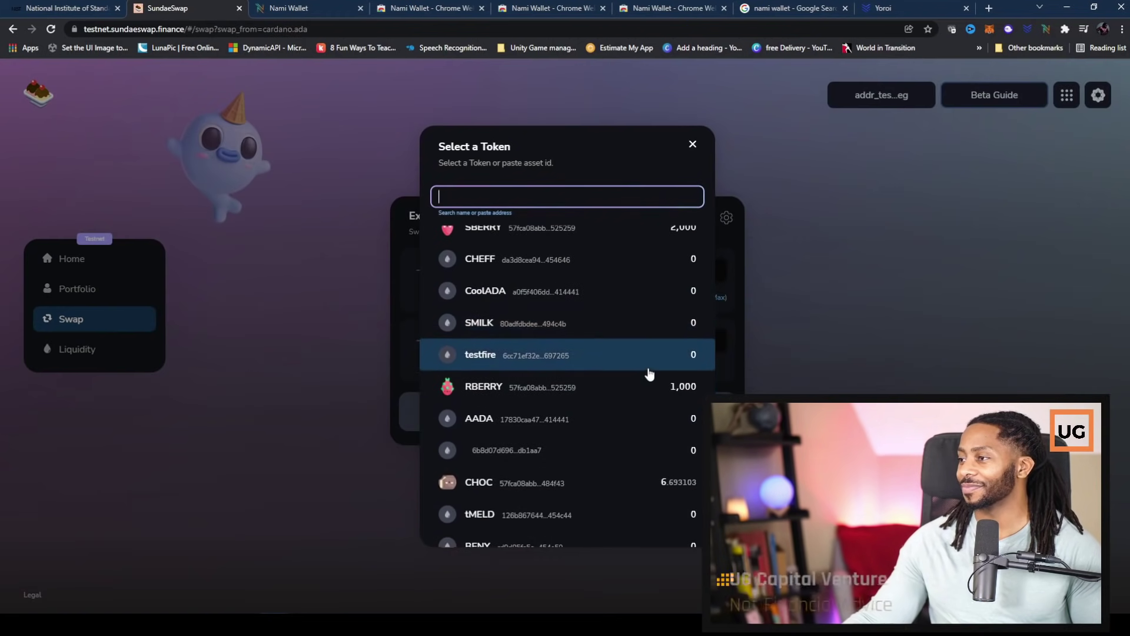
scroll(584, 284, up, 1)
scroll(583, 303, down, 5)
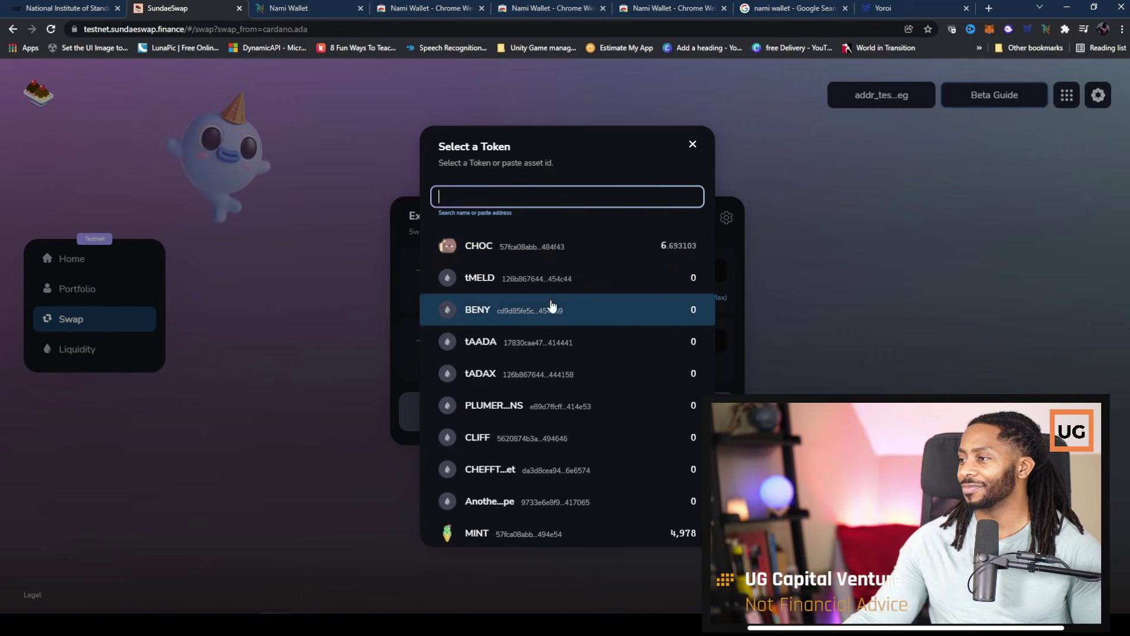
click(544, 255)
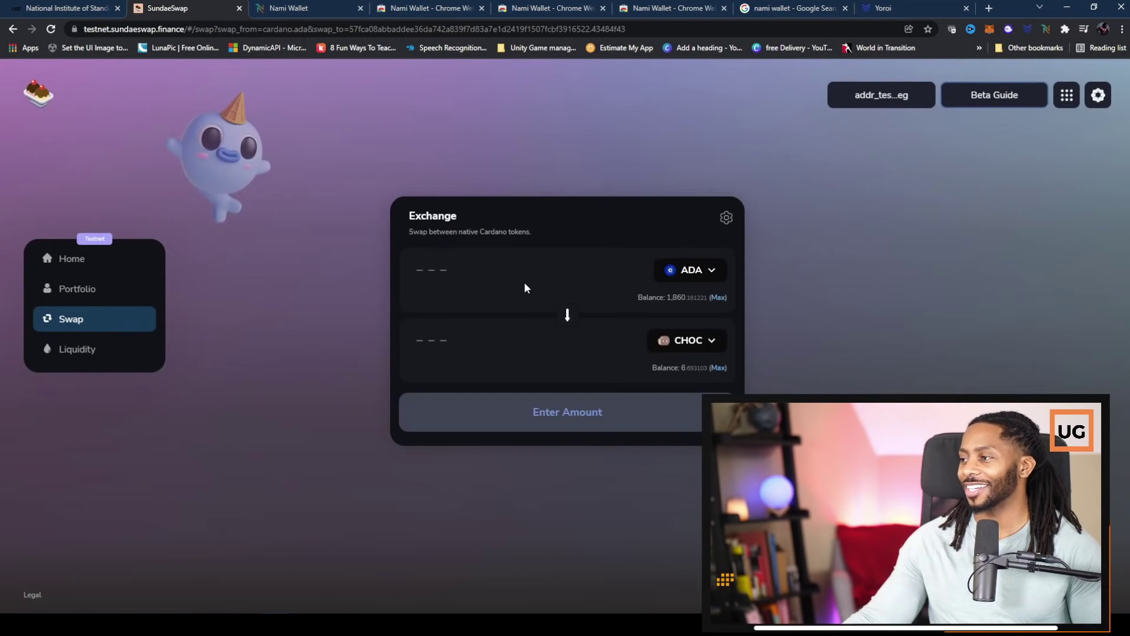
- Enter 10 ADA, review the swap, and hold to confirm it
click(456, 272)
text(10)
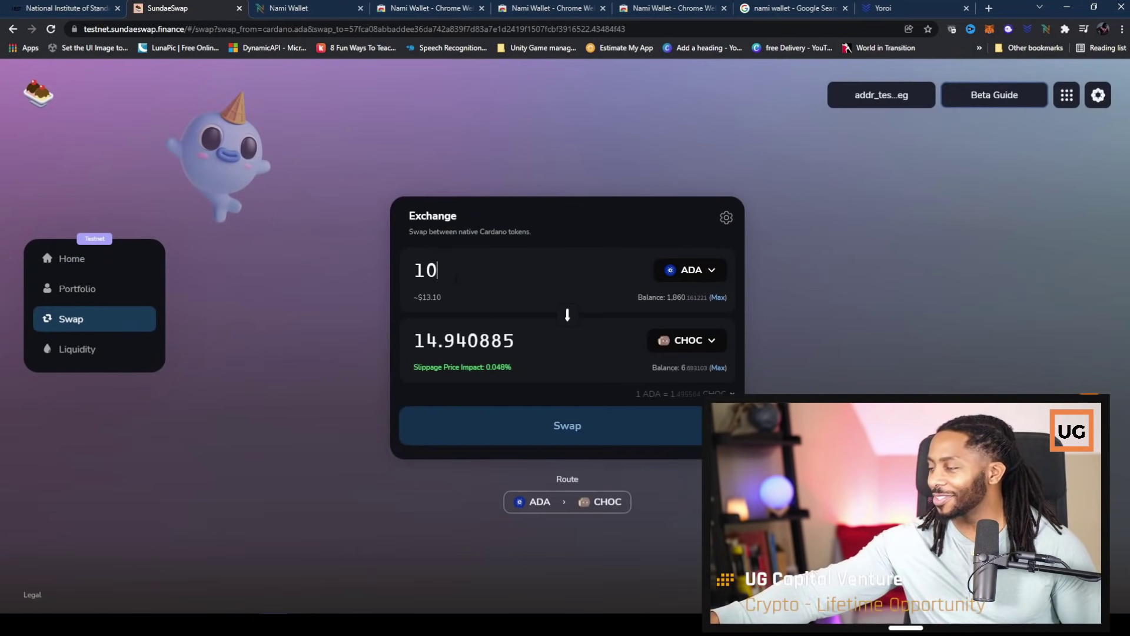
click(539, 418)
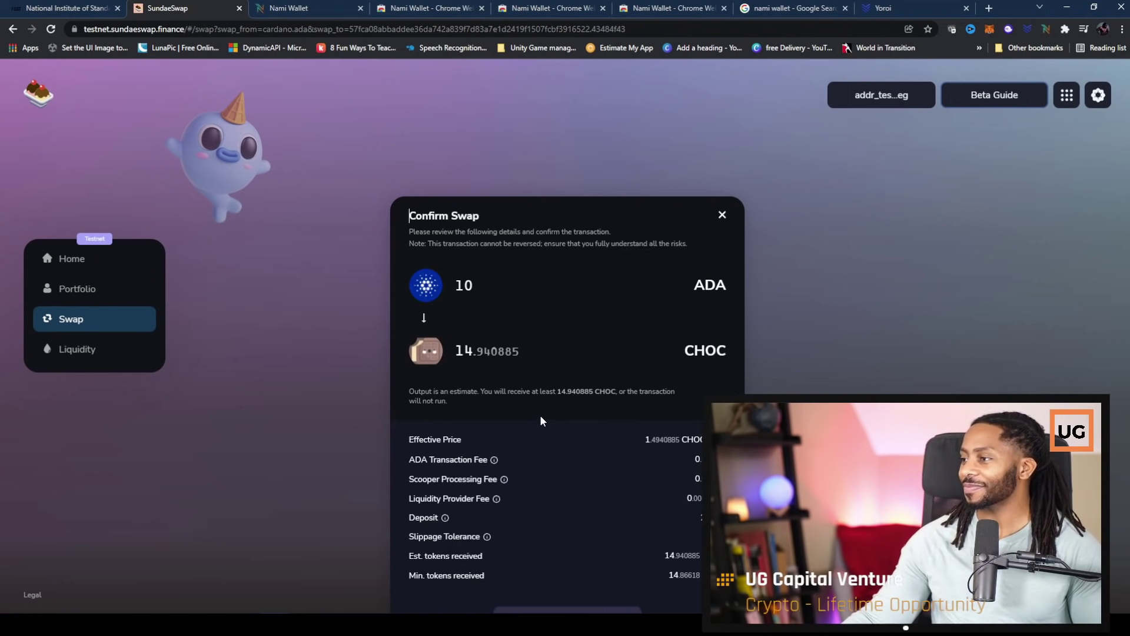
drag(561, 507, 560, 506)
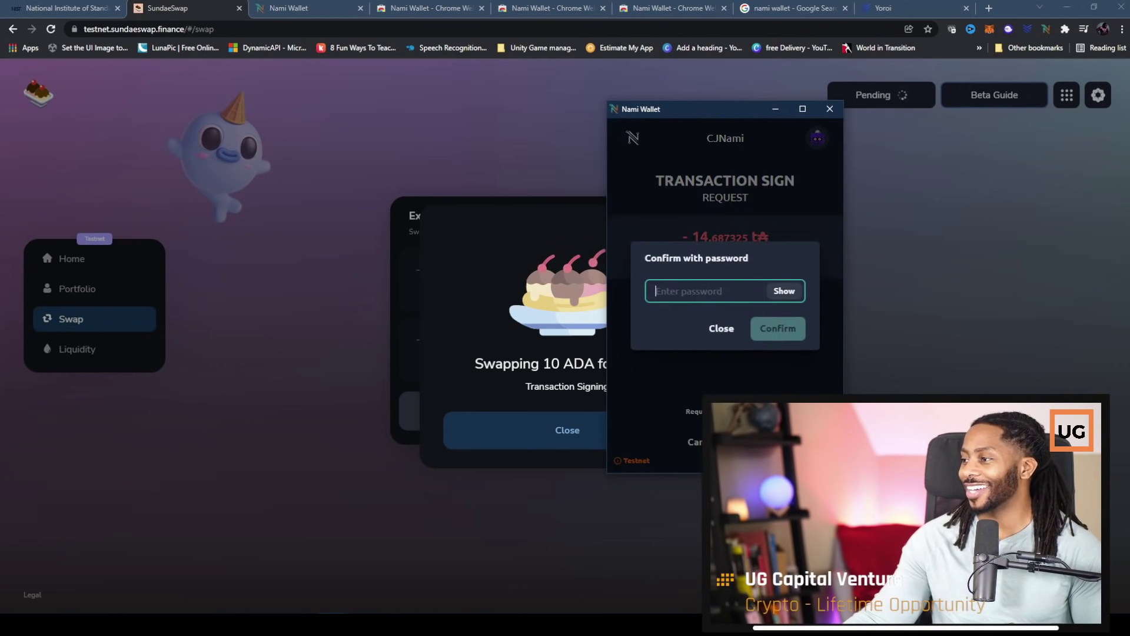
- Sign the swap in Nami with the pasted wallet password, then dismiss the Transaction Submitted notice
right_click(733, 299)
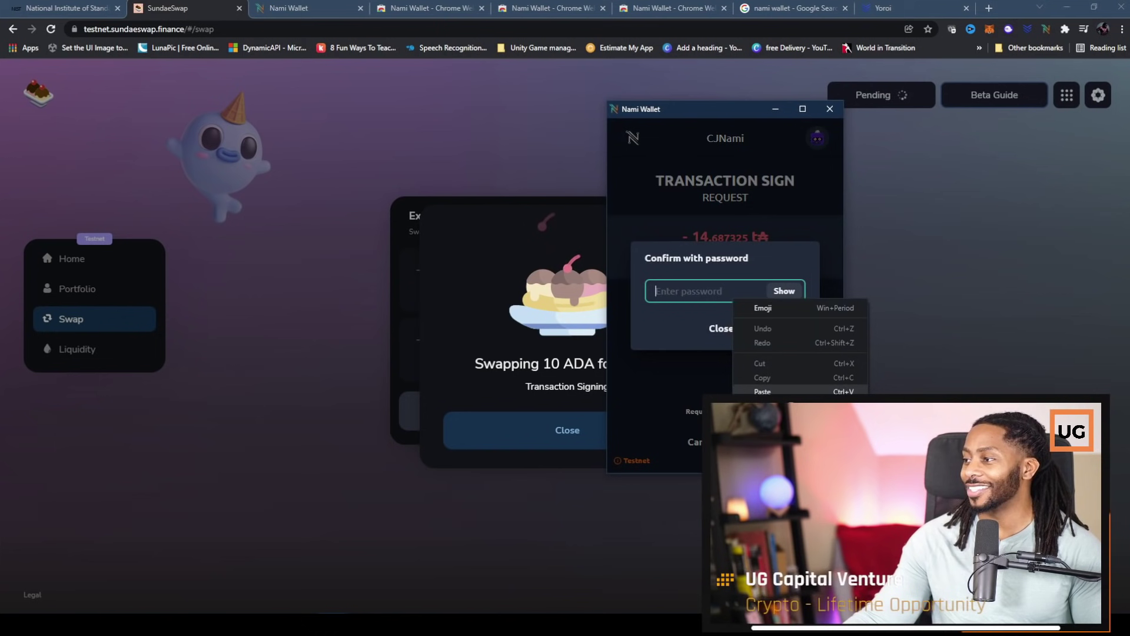
click(778, 349)
click(774, 331)
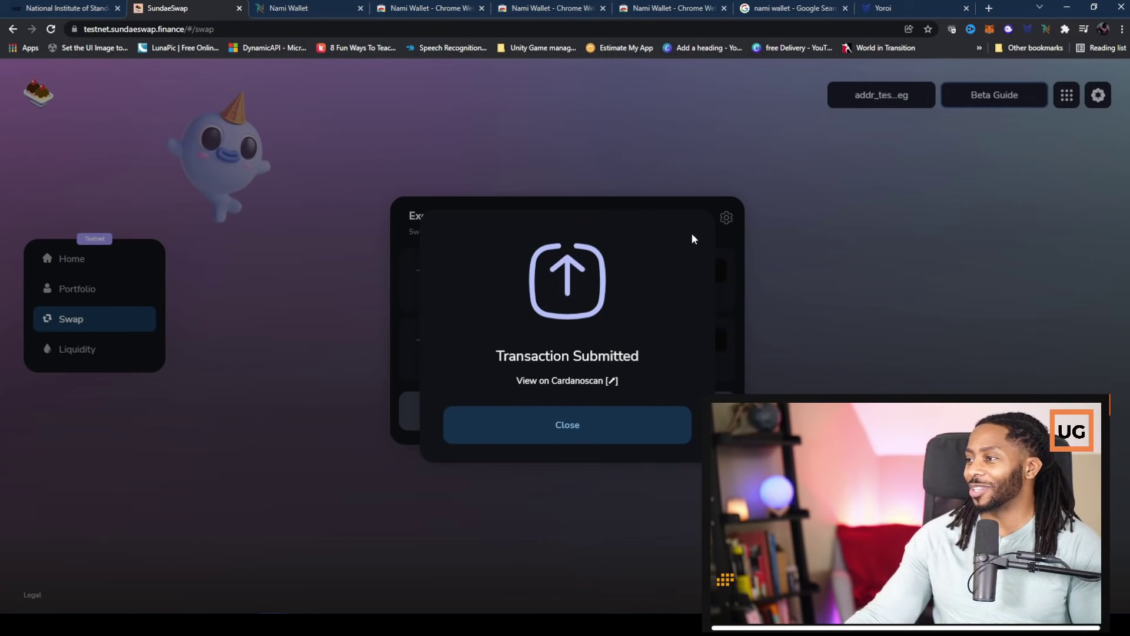
click(652, 439)
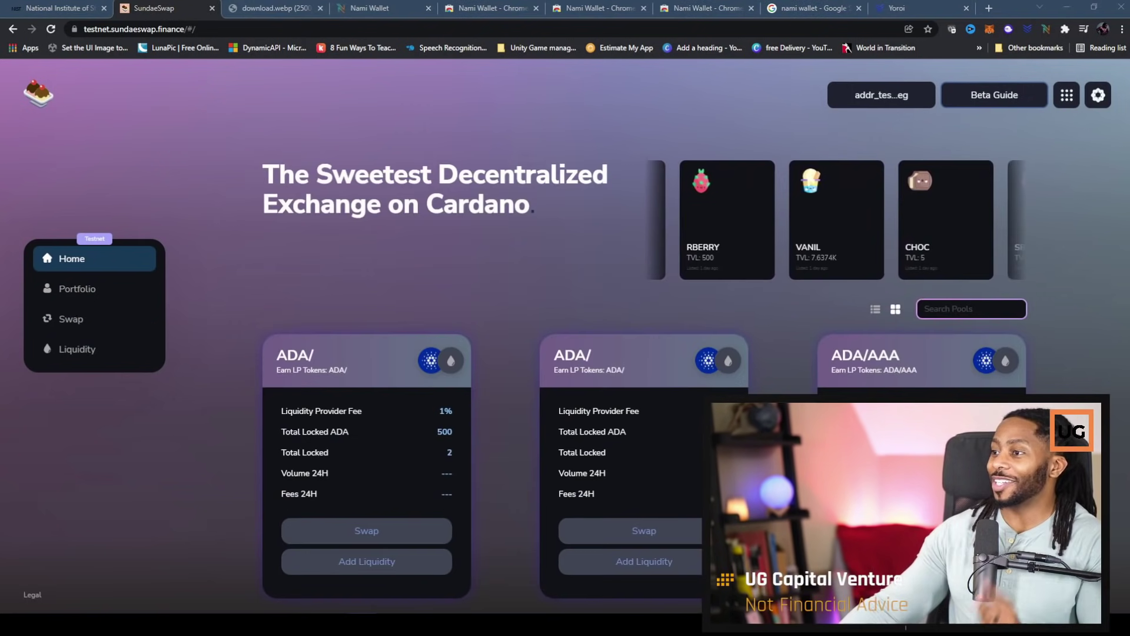
- Withdraw 31.7% from the 0.05% ADA/CHOC pool (0.666633 ADA, 0.996993 CHOC) and hold to confirm
click(107, 362)
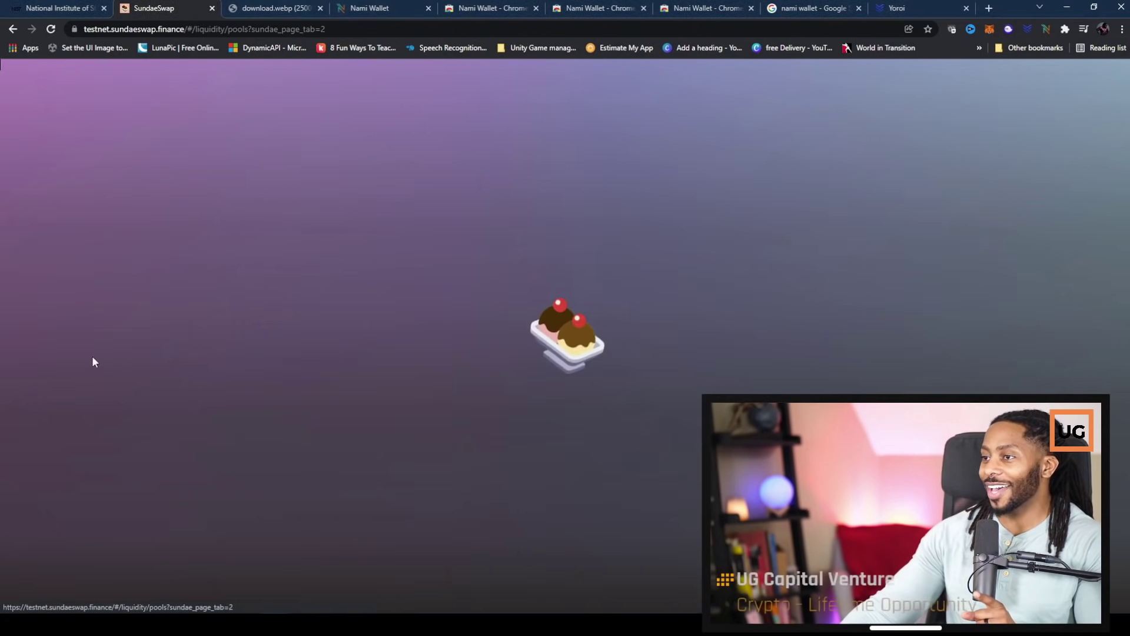
scroll(668, 453, down, 9)
scroll(668, 453, down, 8)
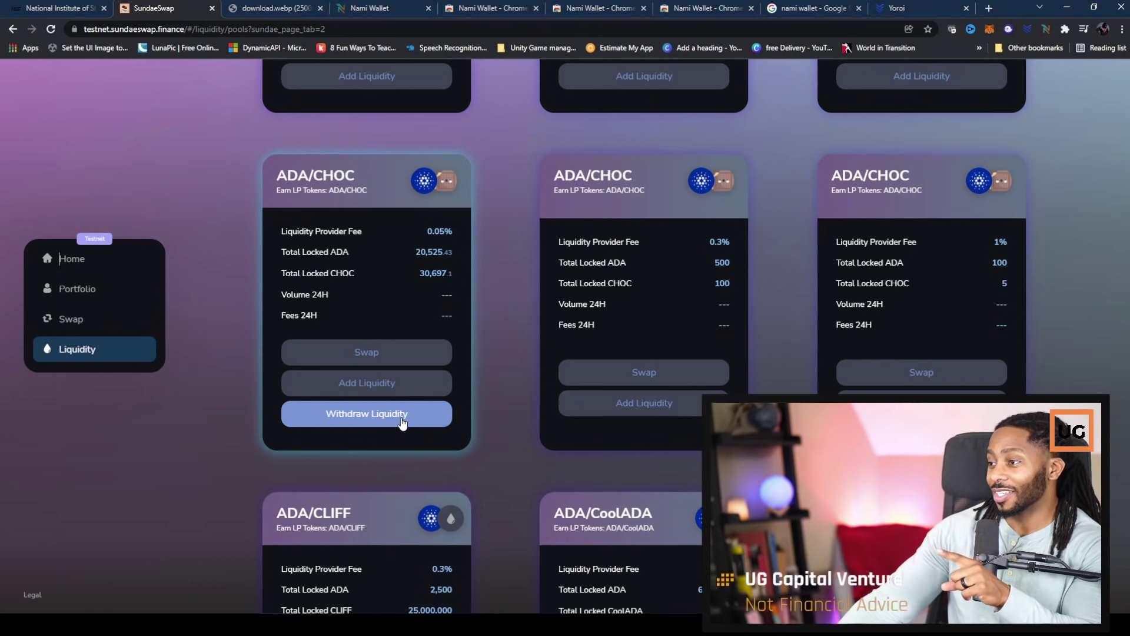
click(404, 416)
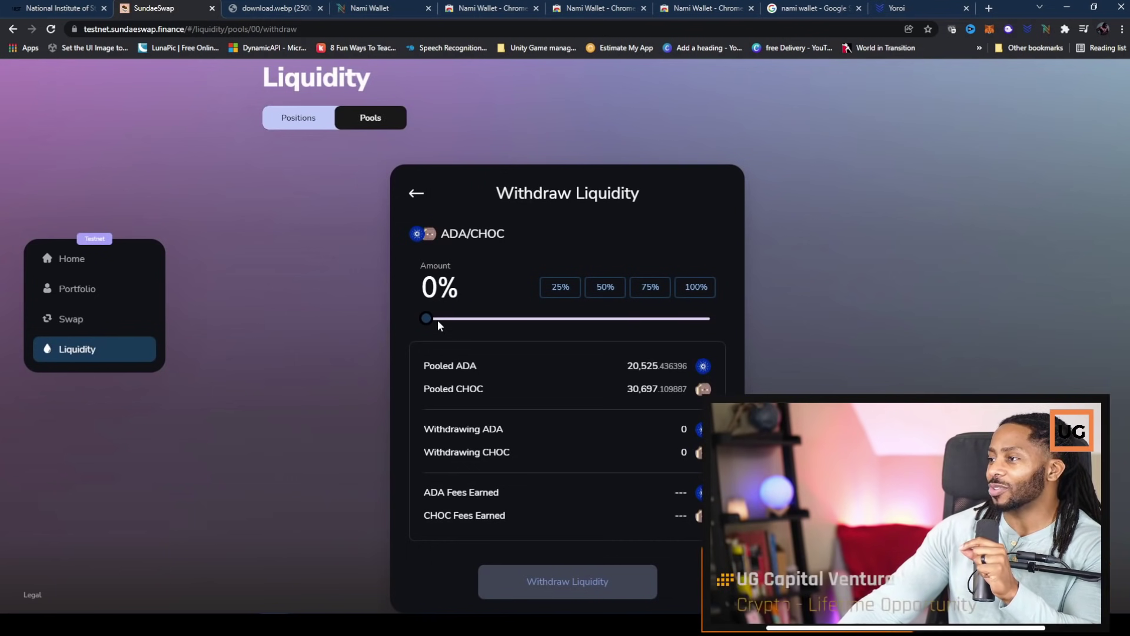
drag(437, 319, 516, 318)
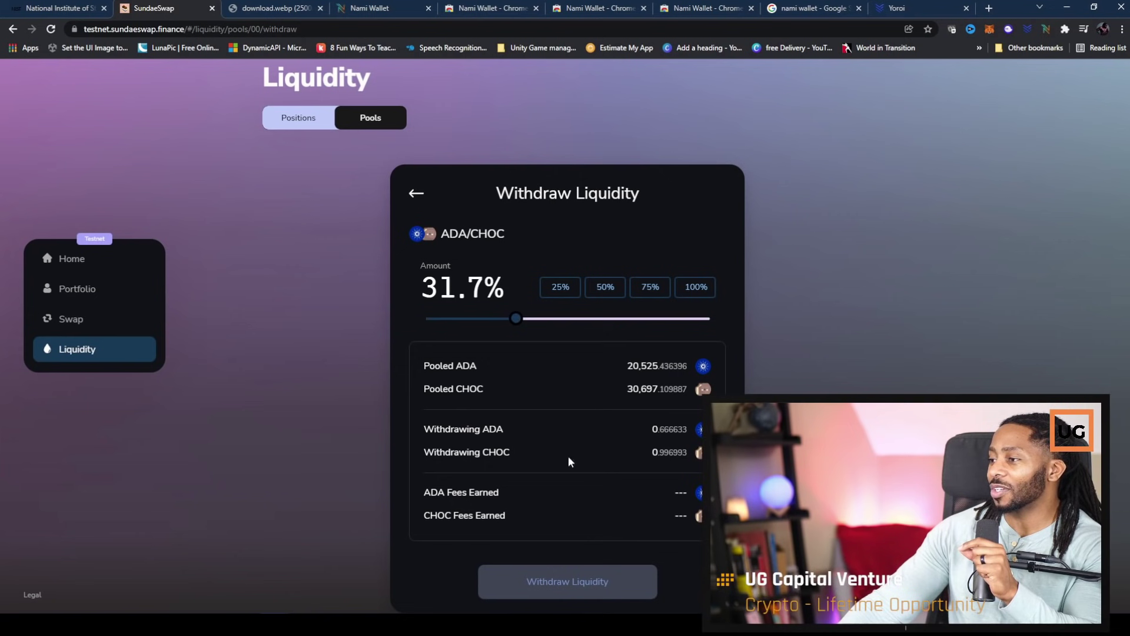
click(588, 580)
drag(560, 575, 561, 577)
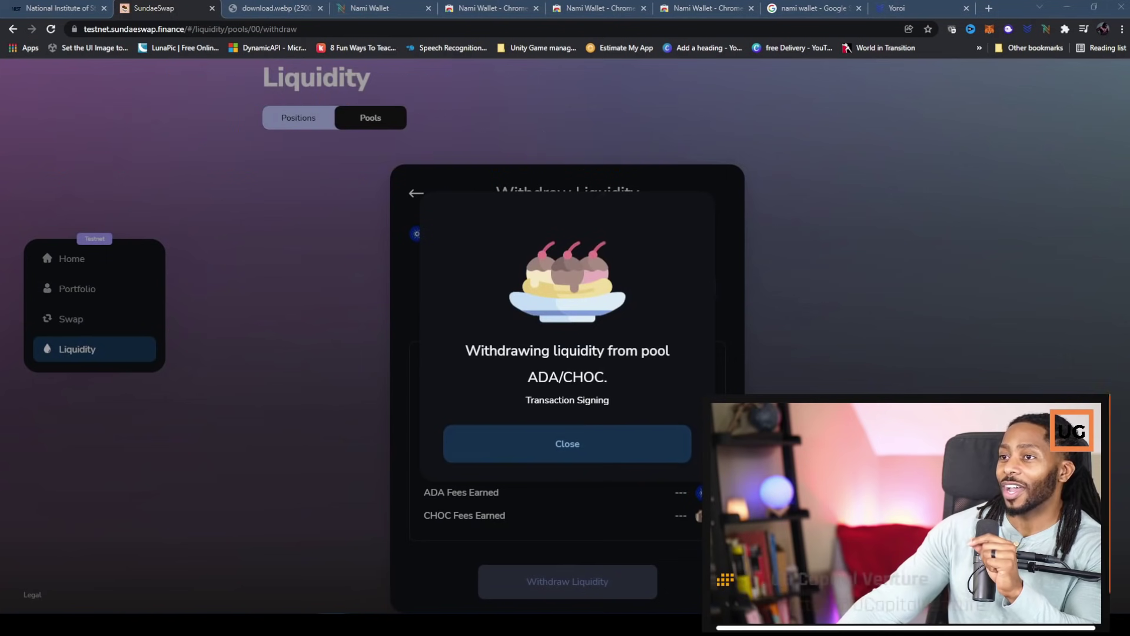
- Sign the withdrawal in Nami by pasting the wallet password and confirming
click(537, 476)
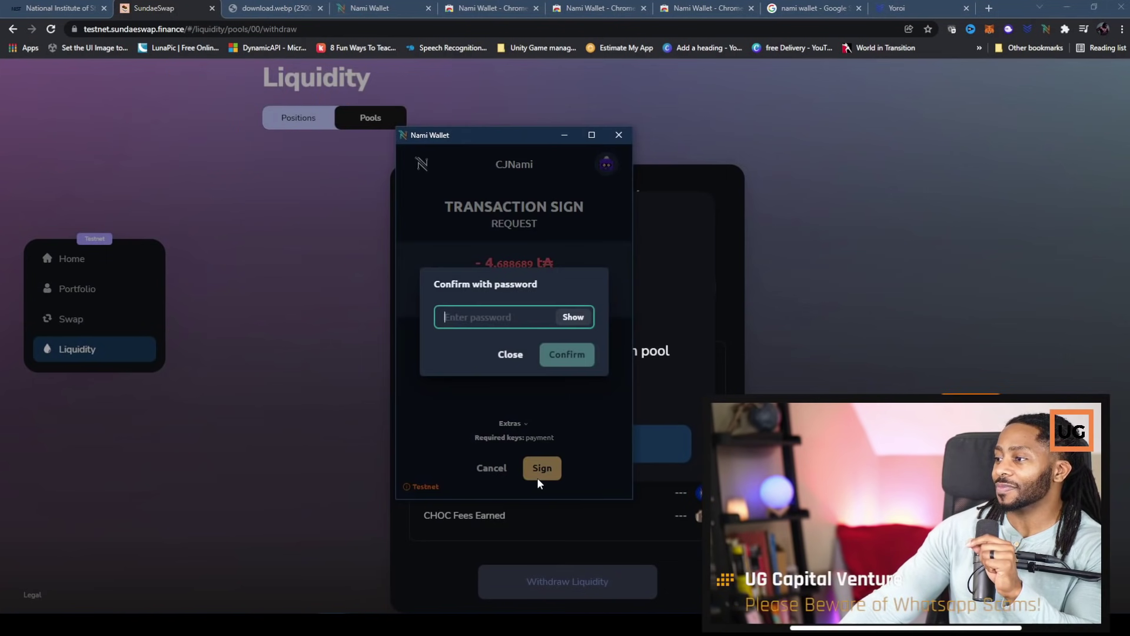
right_click(520, 313)
click(562, 405)
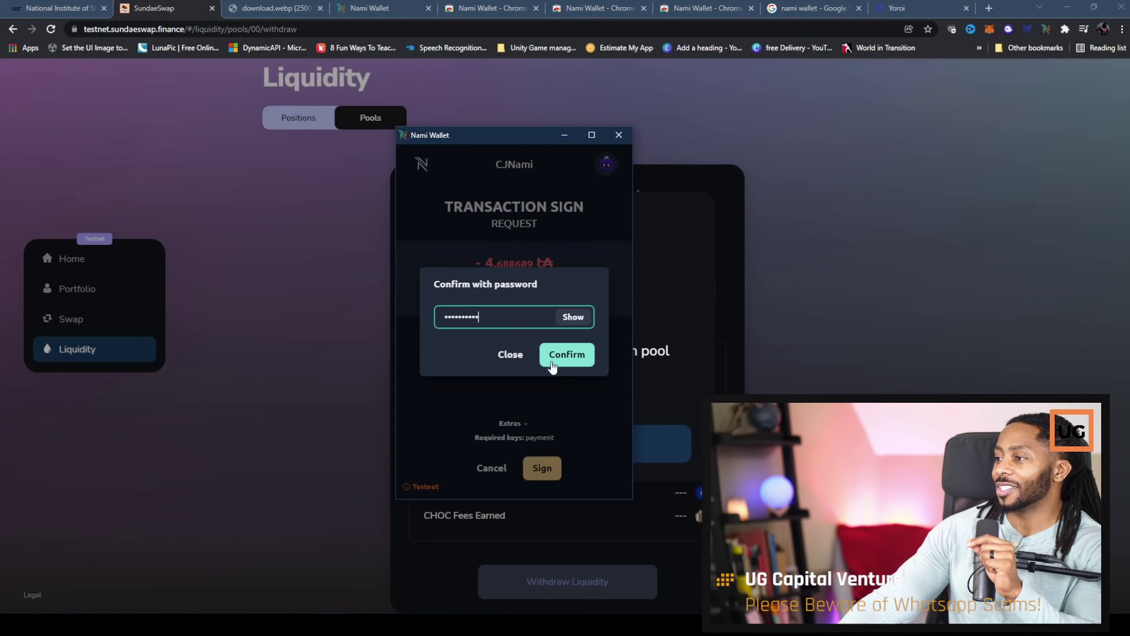
click(551, 356)
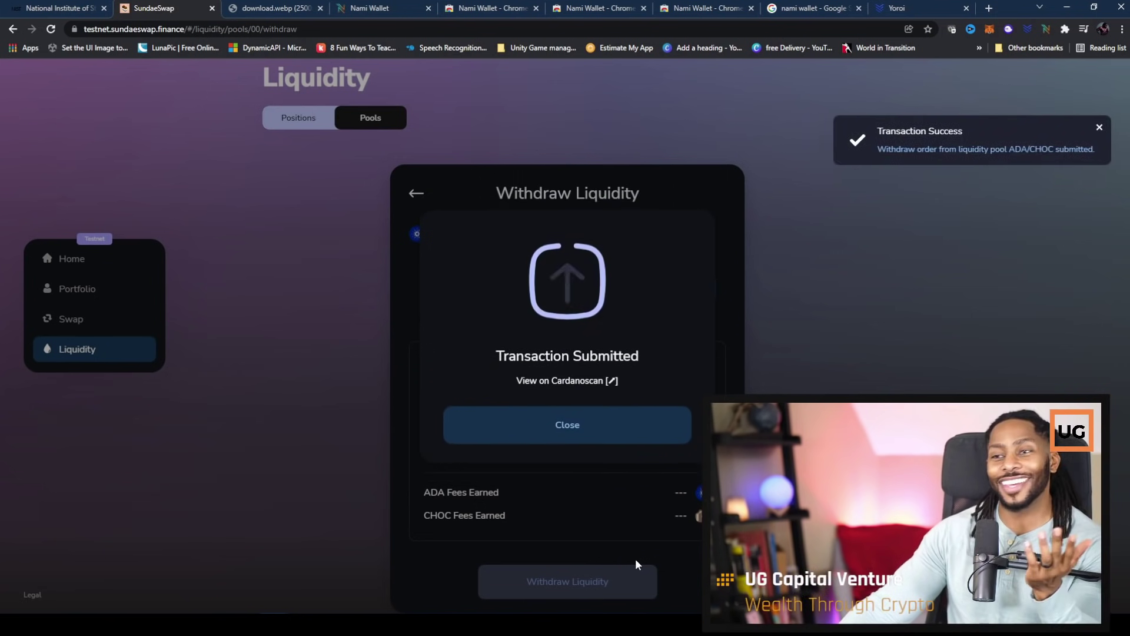
- Dismiss the withdrawal confirmation and return to the Liquidity pools list via Swap
click(637, 433)
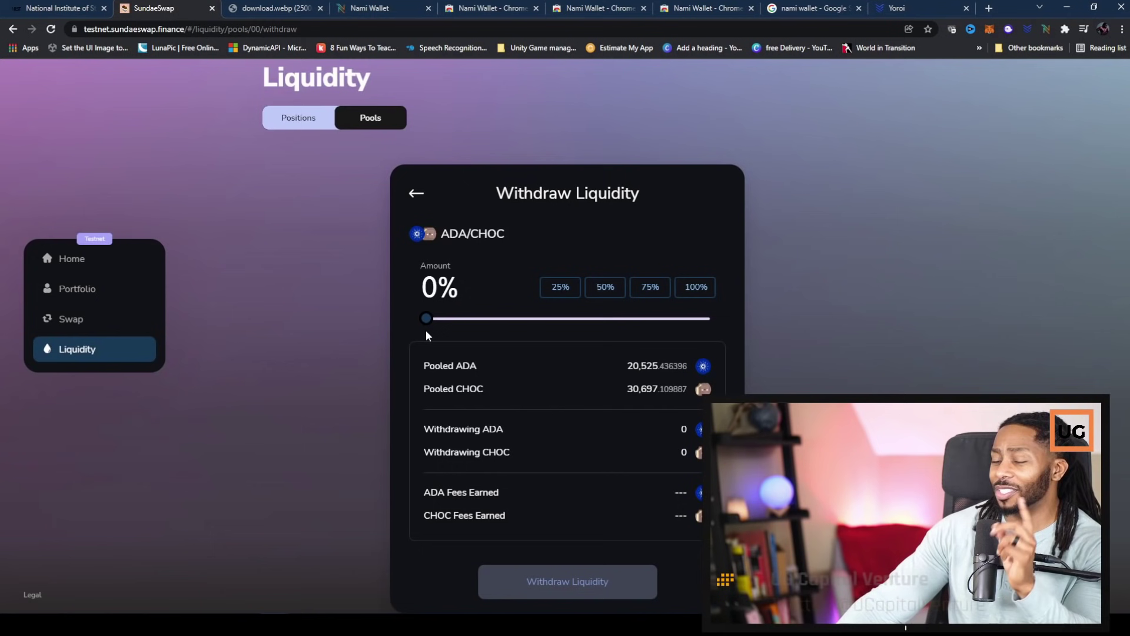
click(88, 321)
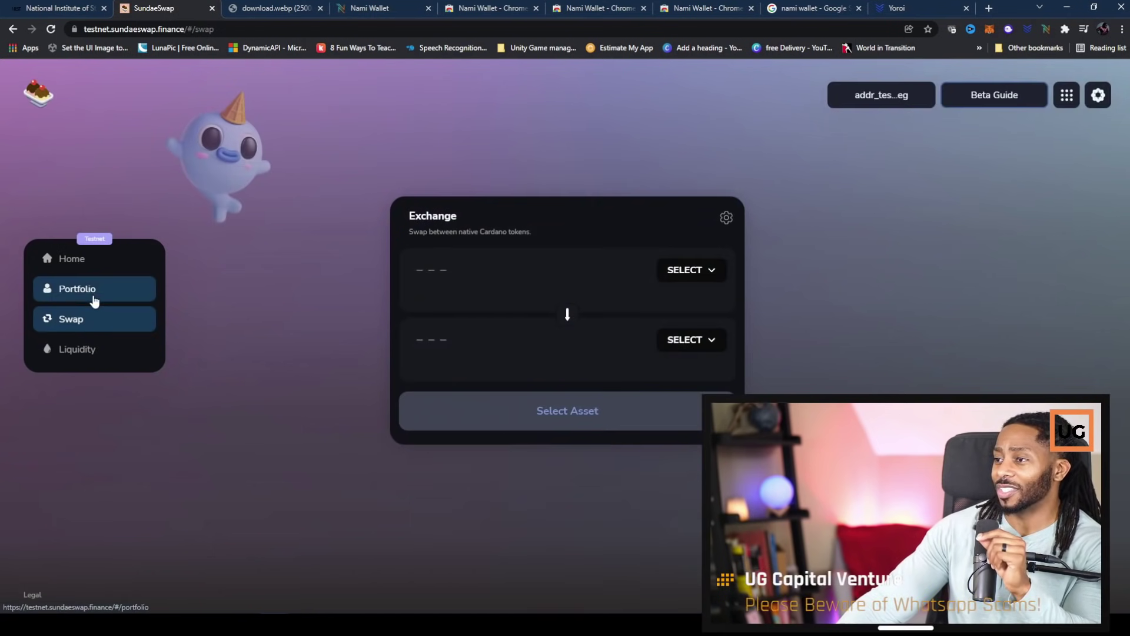
click(91, 348)
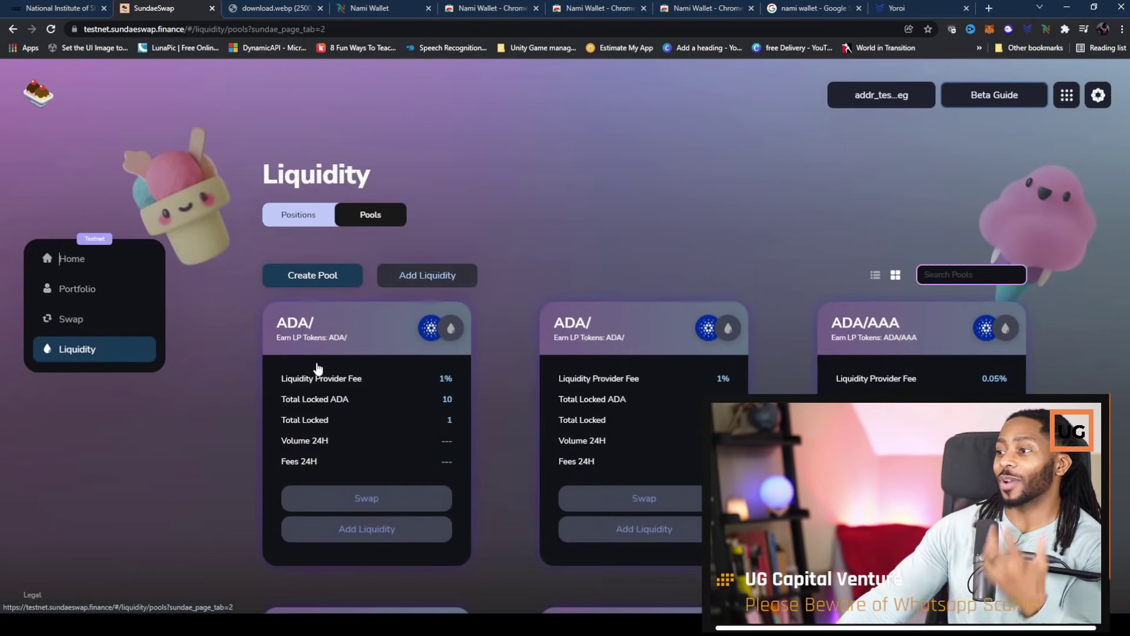
- Scroll the Pools grid down to the ADA/RBERRY pool cards
scroll(509, 353, down, 5)
scroll(560, 373, down, 4)
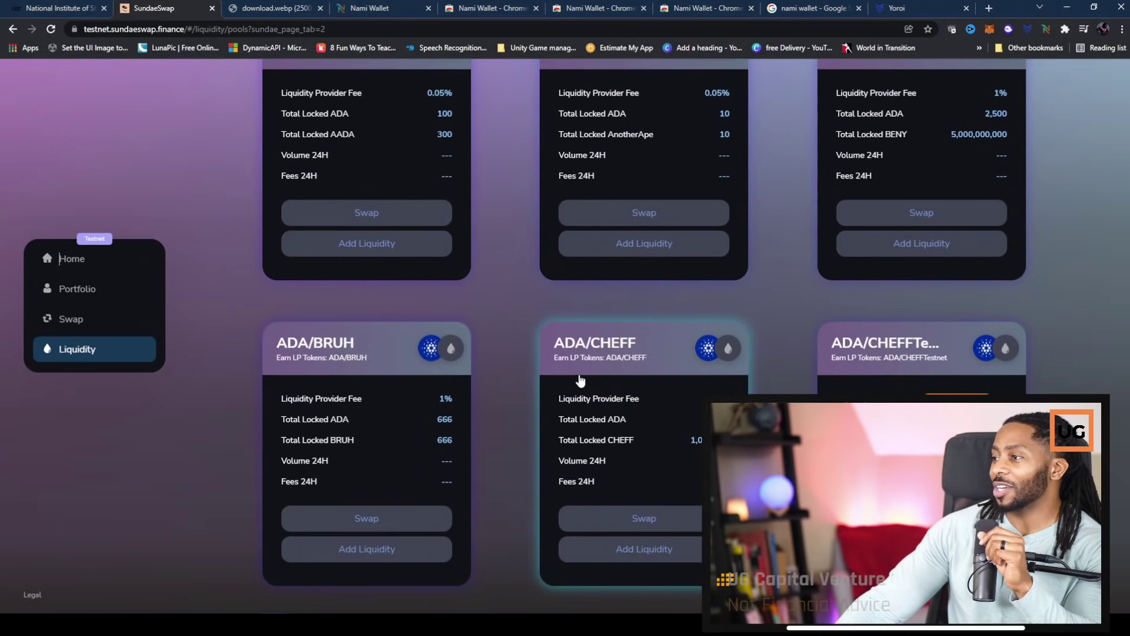
scroll(580, 380, down, 1)
scroll(583, 400, down, 3)
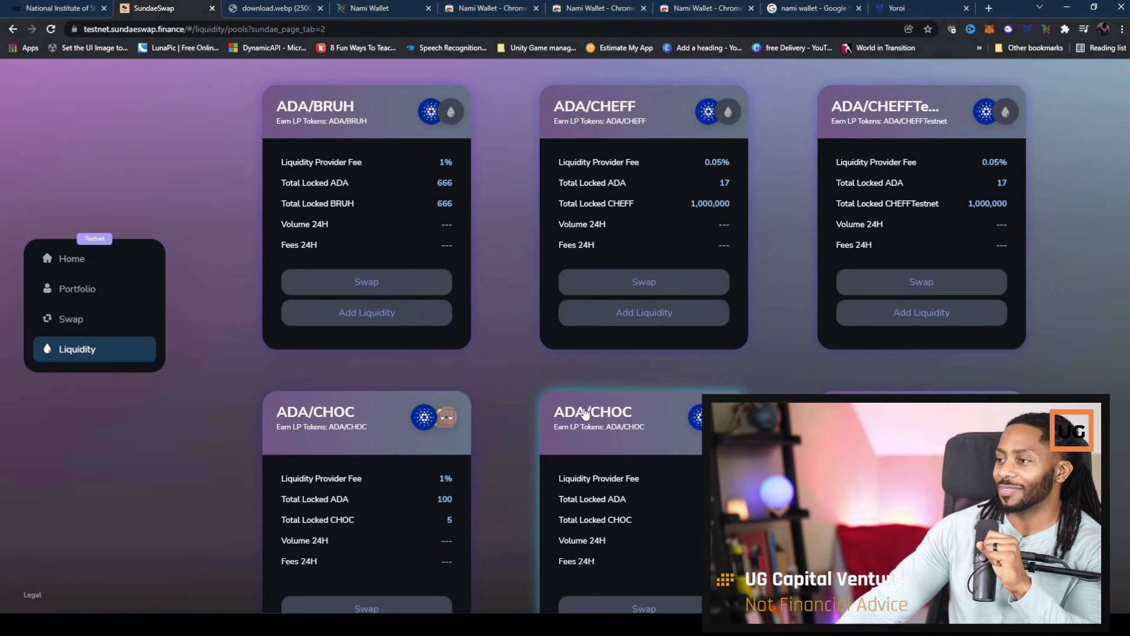
scroll(585, 412, down, 4)
scroll(586, 412, down, 2)
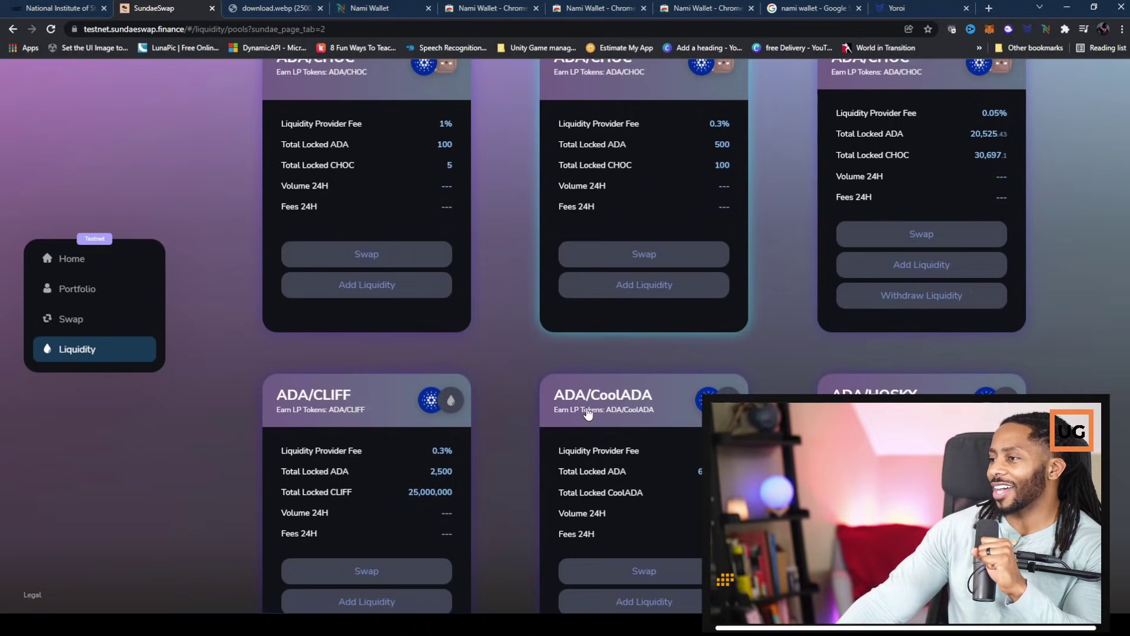
scroll(587, 412, down, 10)
scroll(588, 403, up, 8)
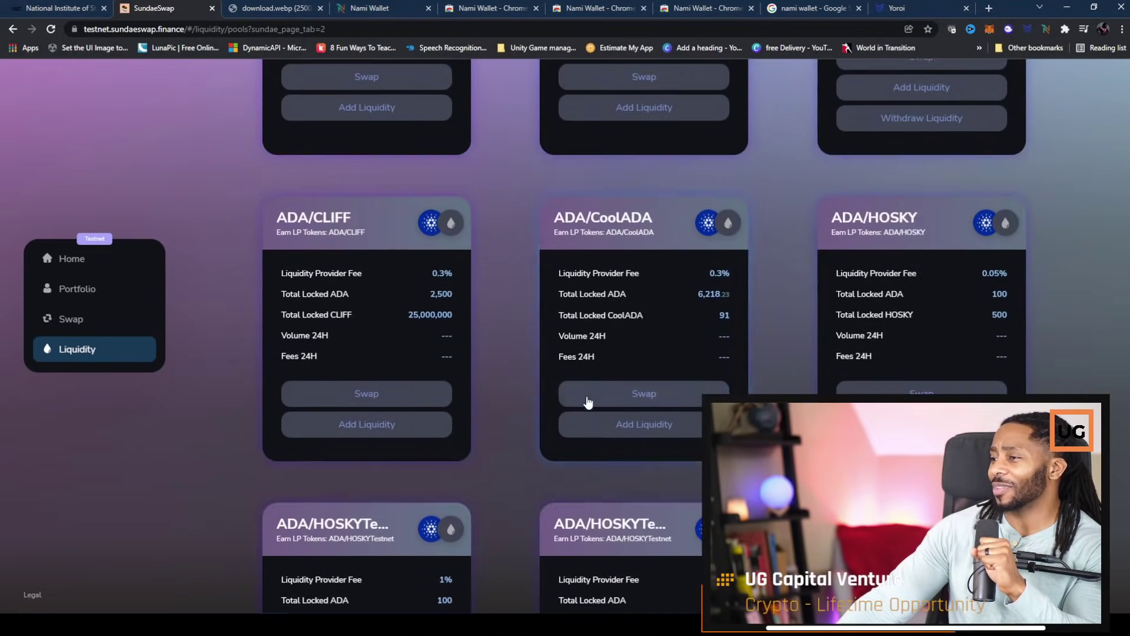
scroll(588, 400, up, 16)
scroll(601, 395, down, 20)
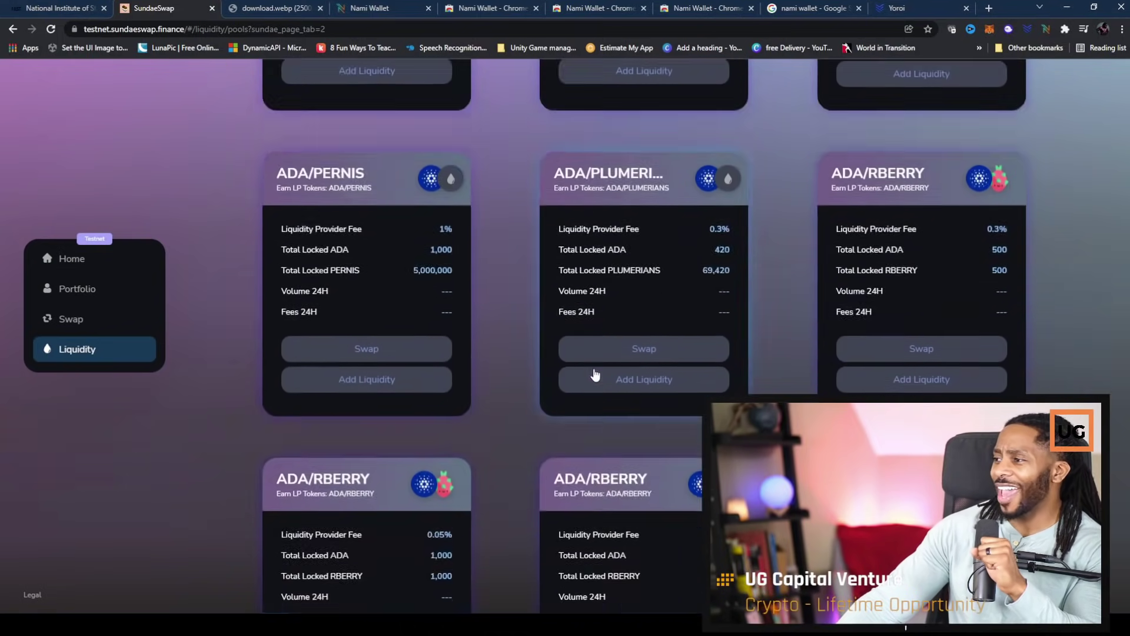
scroll(594, 375, down, 6)
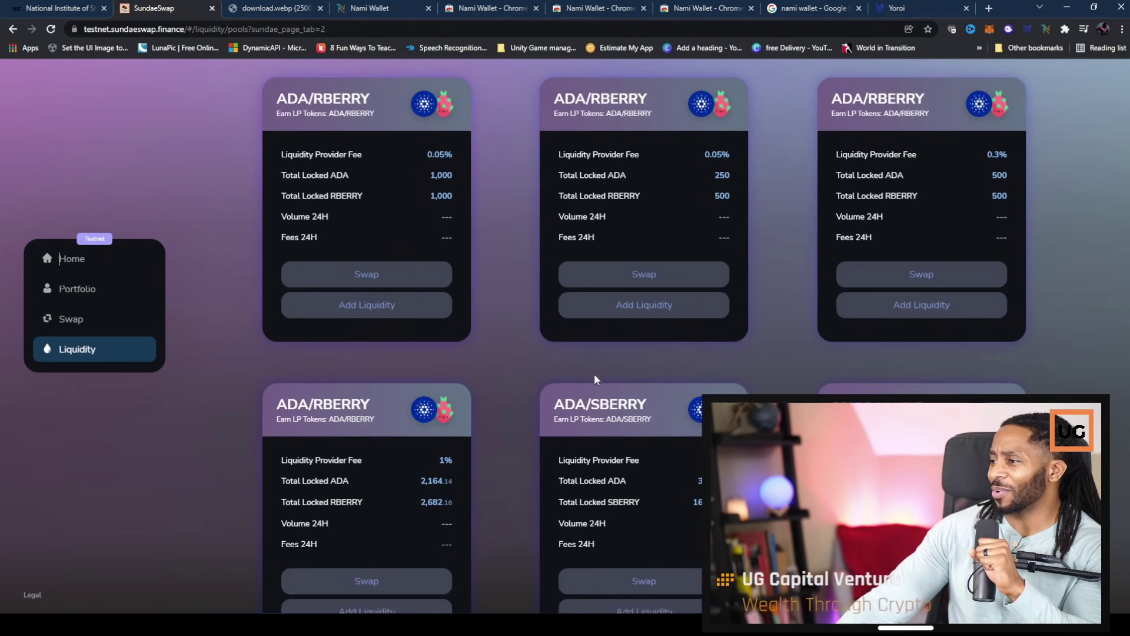
scroll(595, 376, down, 3)
scroll(530, 419, up, 2)
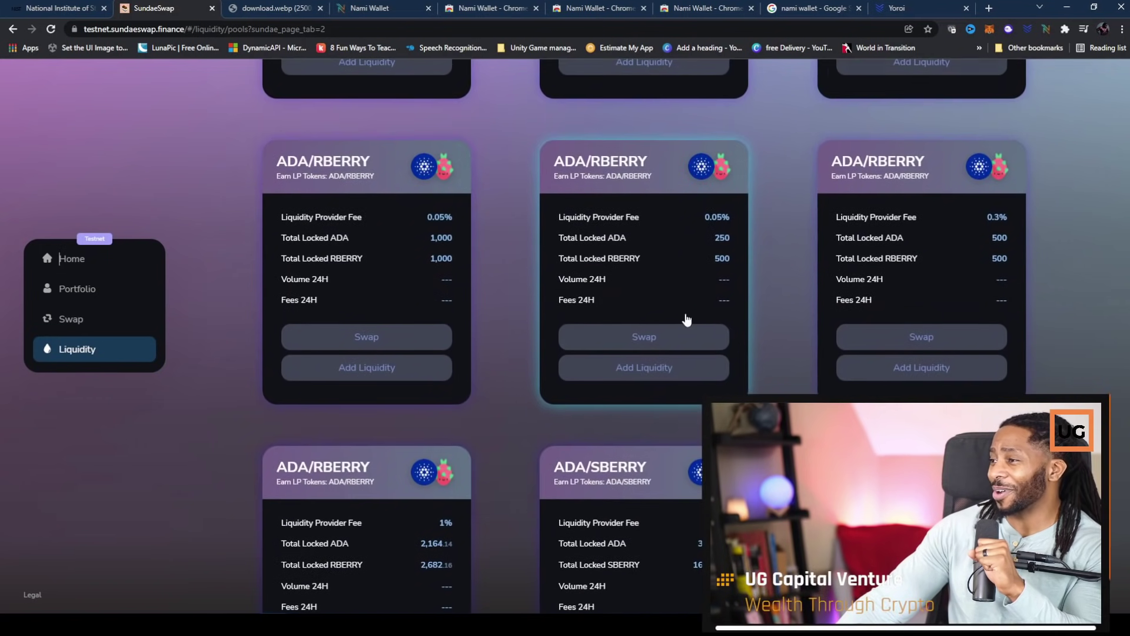
scroll(677, 322, up, 5)
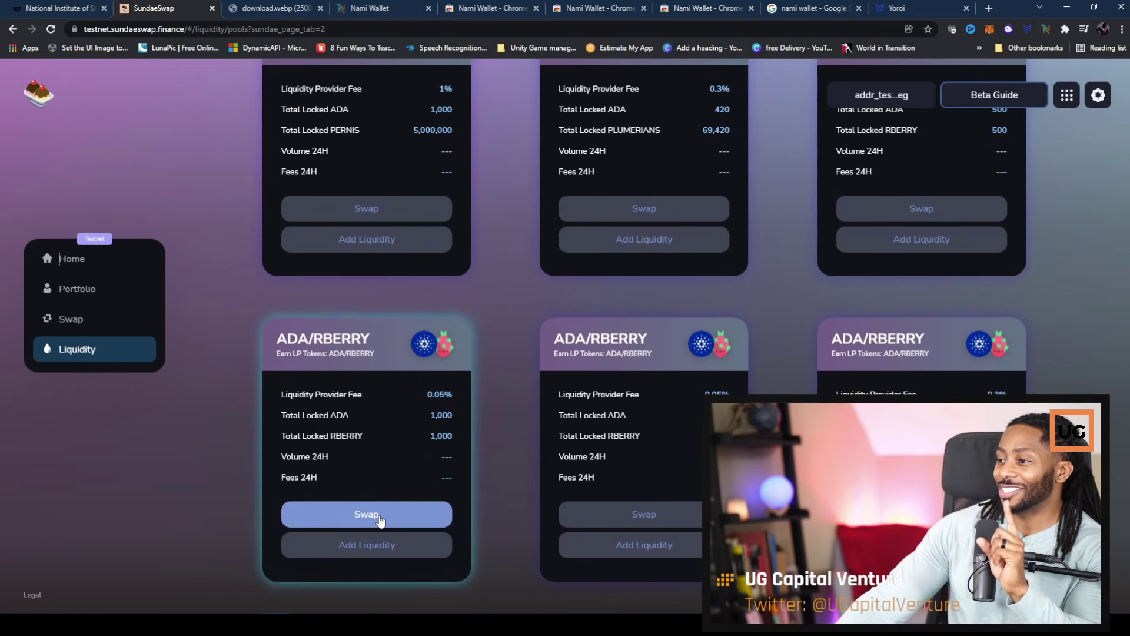
- Deposit 20 ADA and 20 RBERRY into the 0.05% ADA/RBERRY pool and submit it for signing
click(387, 544)
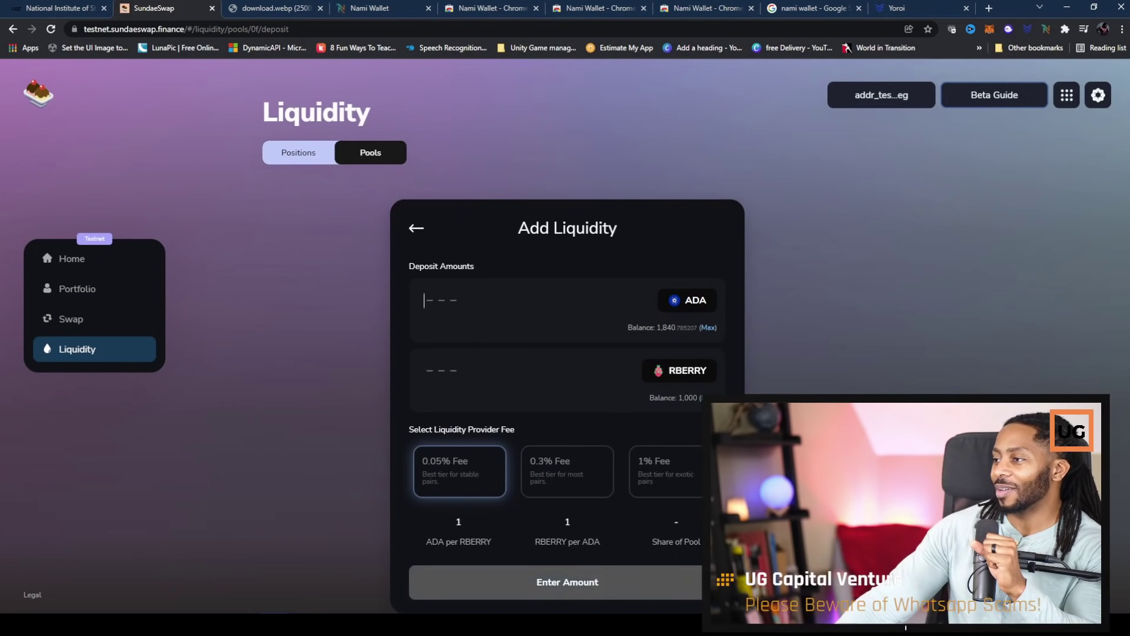
text(20)
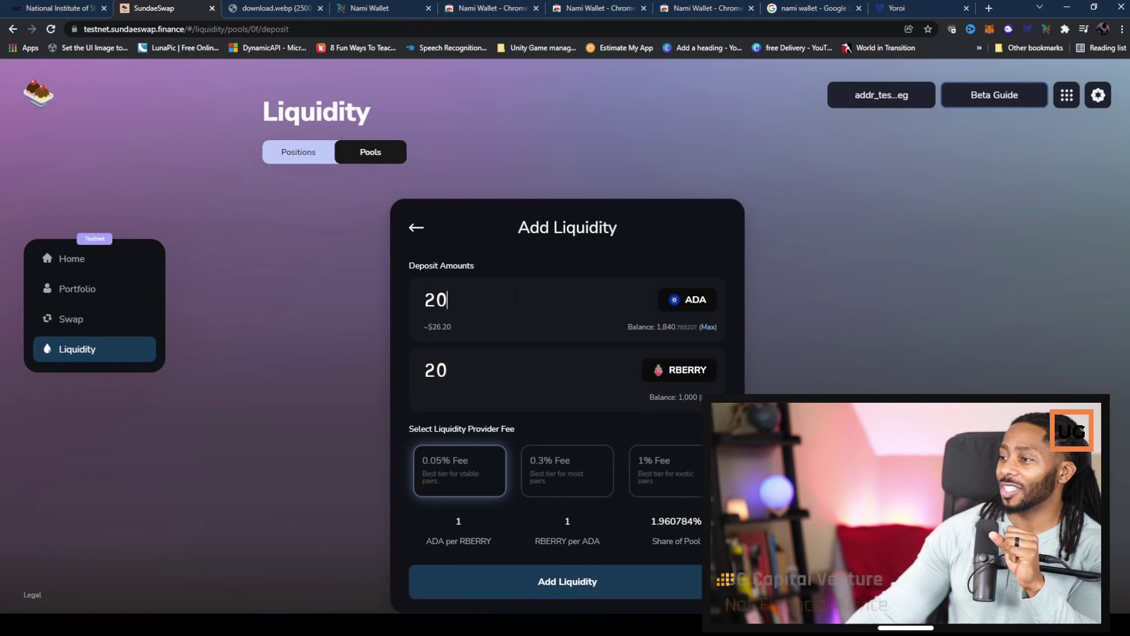
click(569, 583)
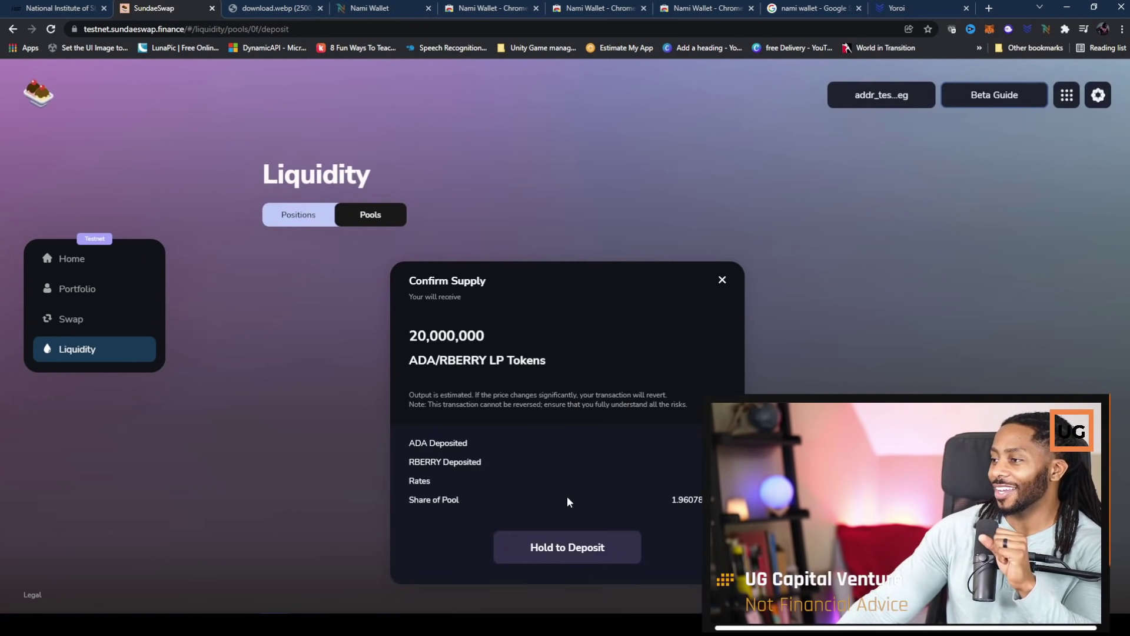
drag(587, 552, 587, 553)
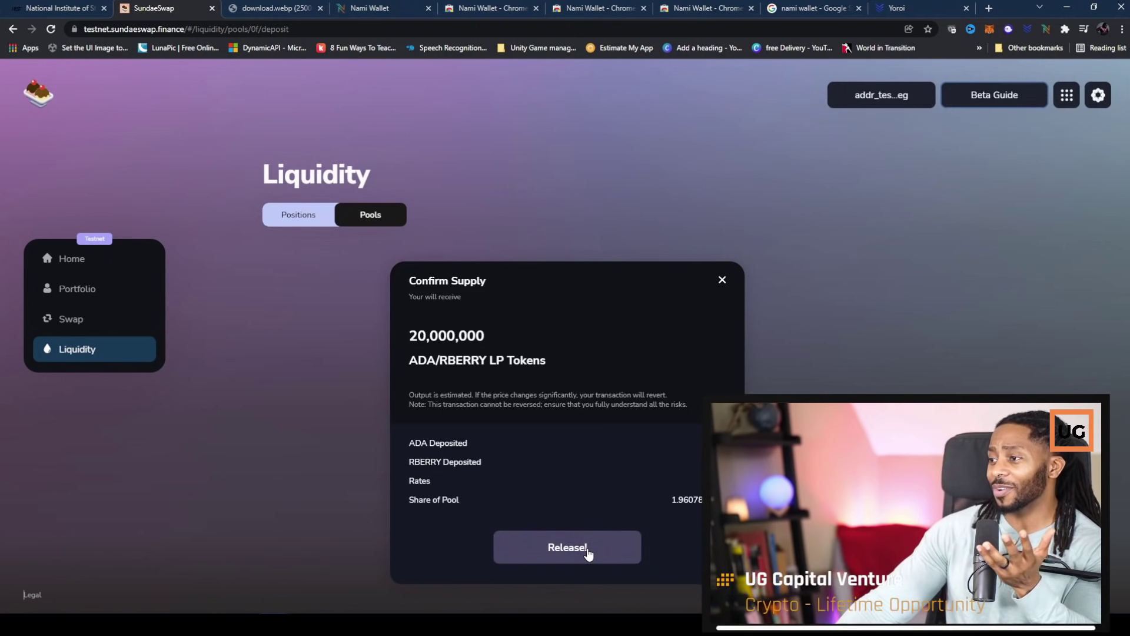
click(587, 553)
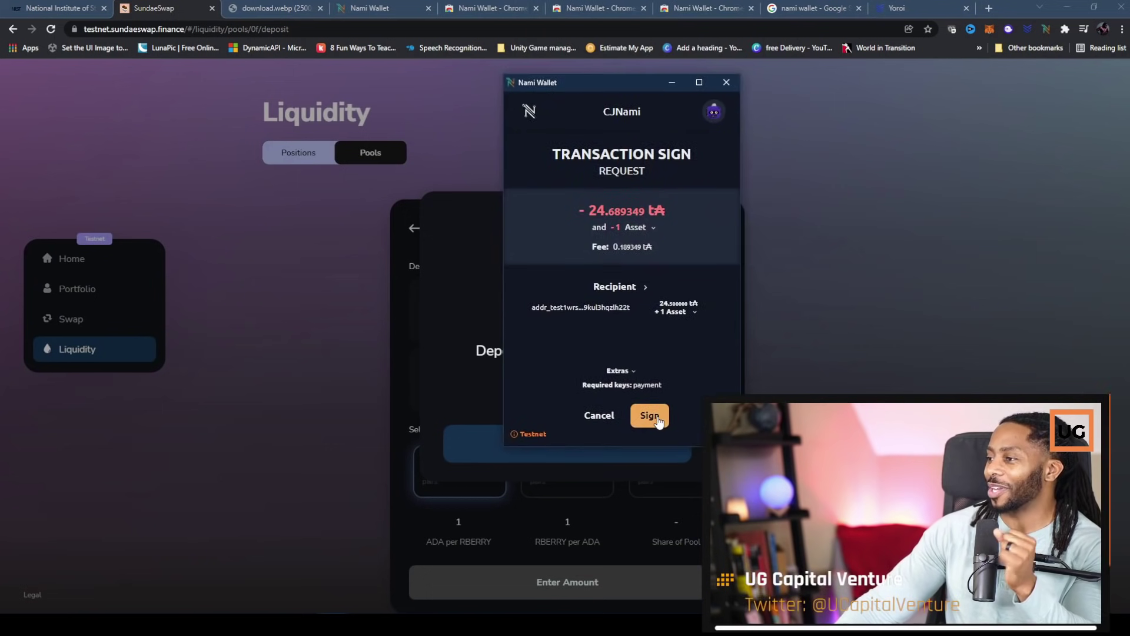
- Sign the ADA/RBERRY deposit in Nami Wallet, pasting the wallet password to confirm
click(656, 418)
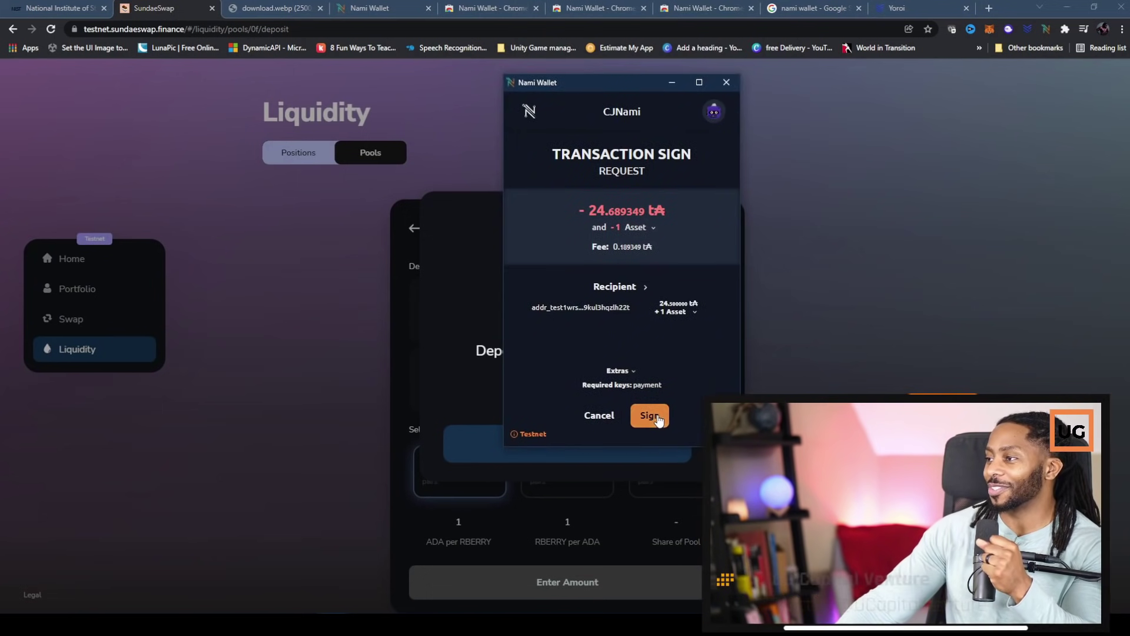
right_click(637, 272)
click(667, 365)
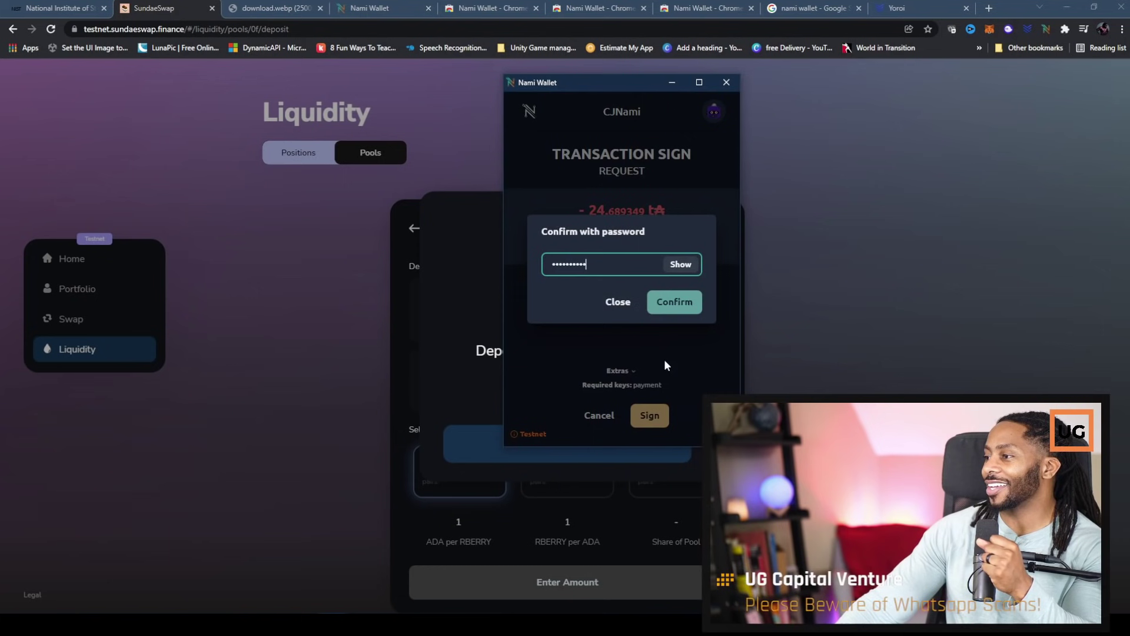
click(663, 305)
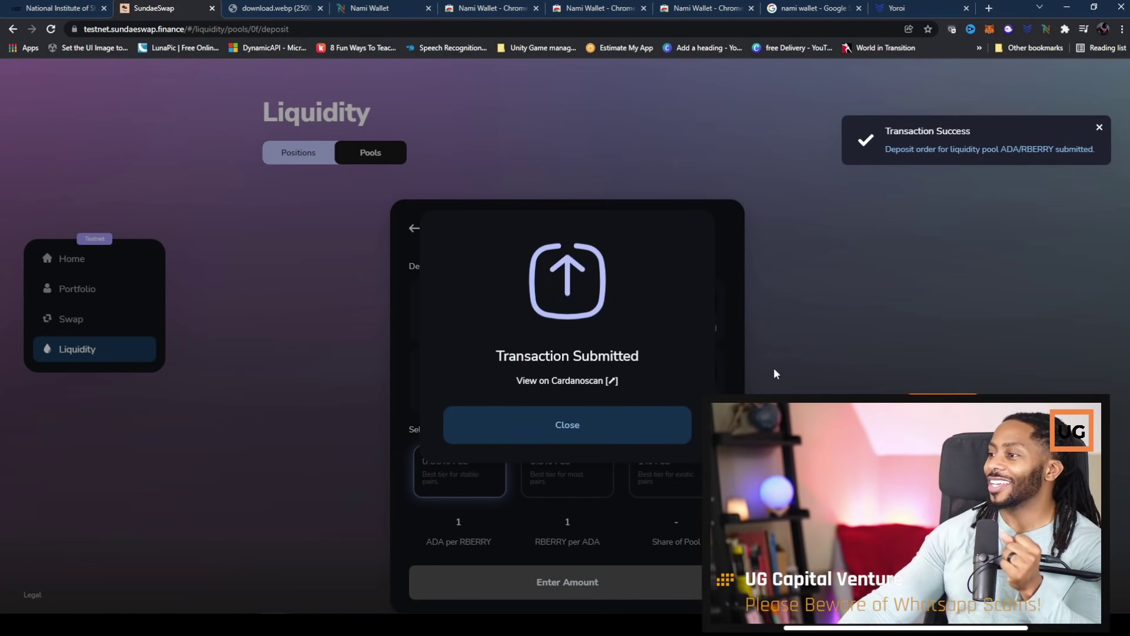
- Close the deposit confirmation and review asset balances on the Portfolio page
click(323, 220)
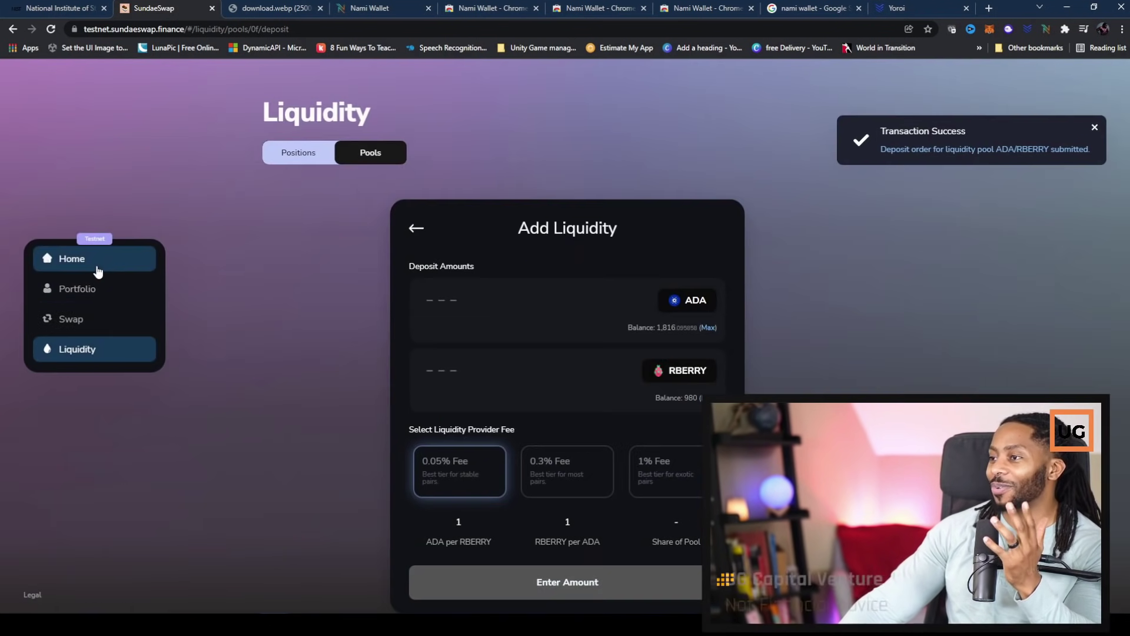
click(115, 289)
scroll(427, 396, down, 1)
scroll(423, 400, up, 1)
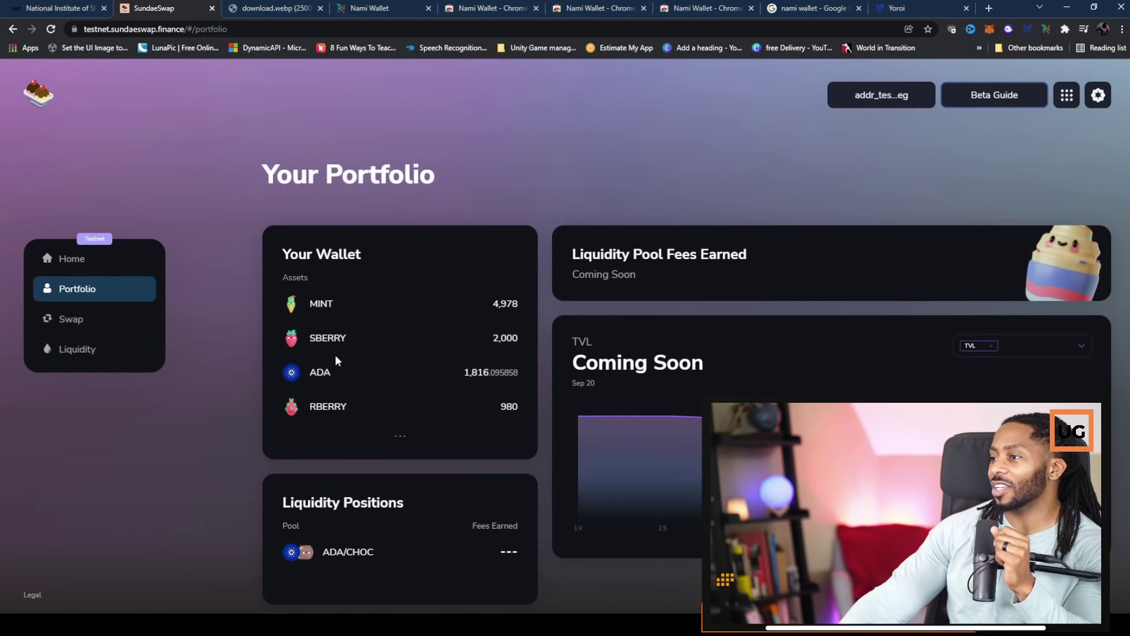
scroll(336, 360, down, 1)
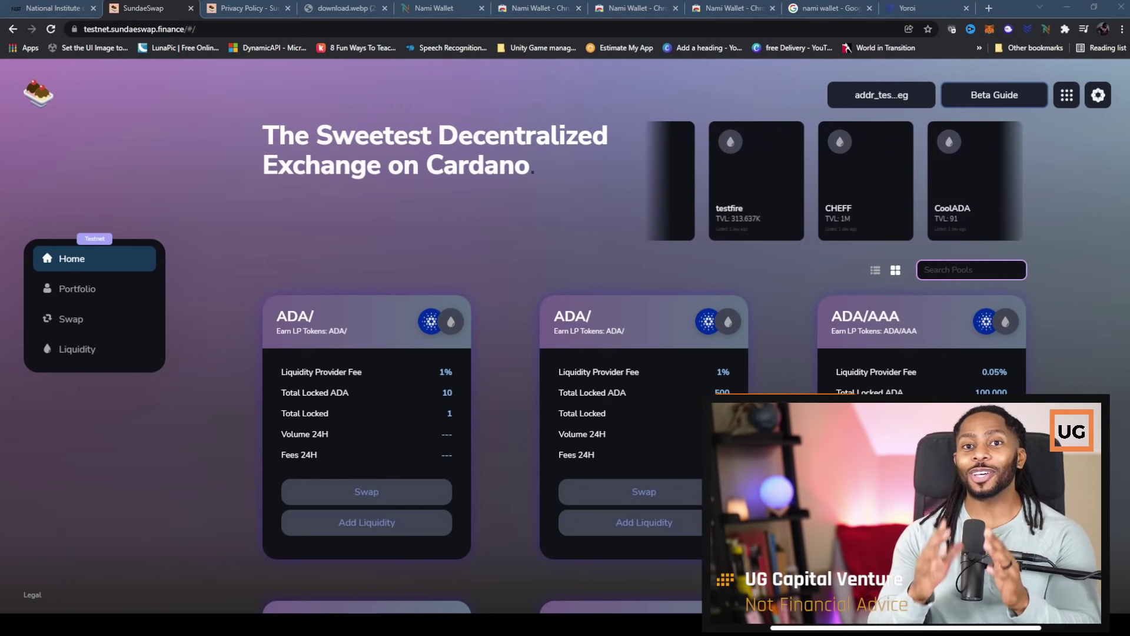
click(907, 94)
click(906, 94)
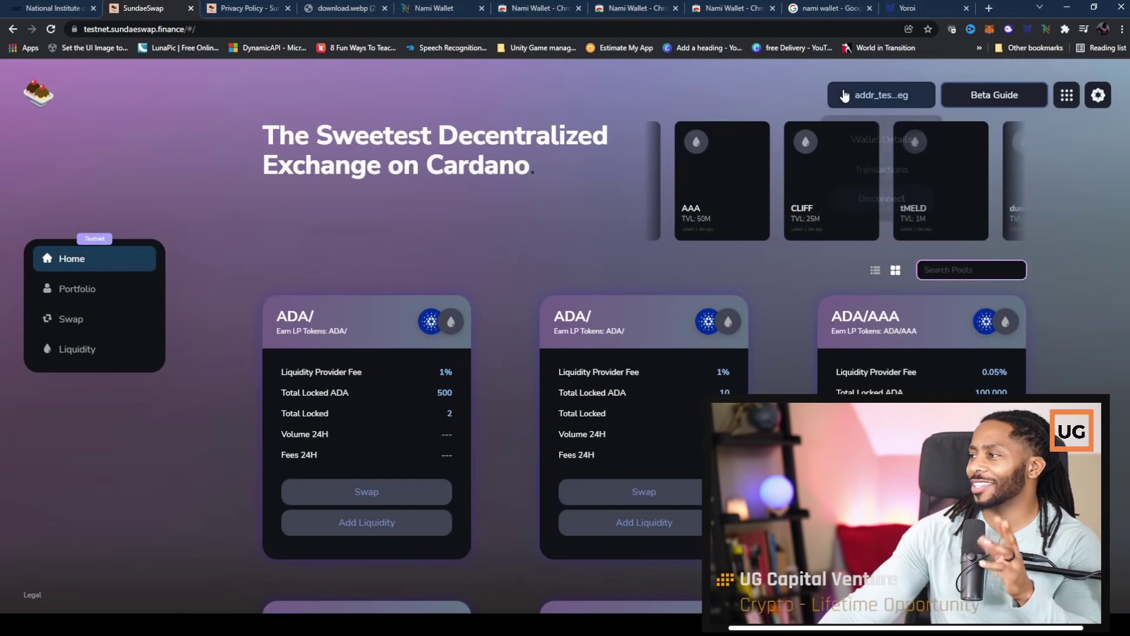
mouse_move(848, 94)
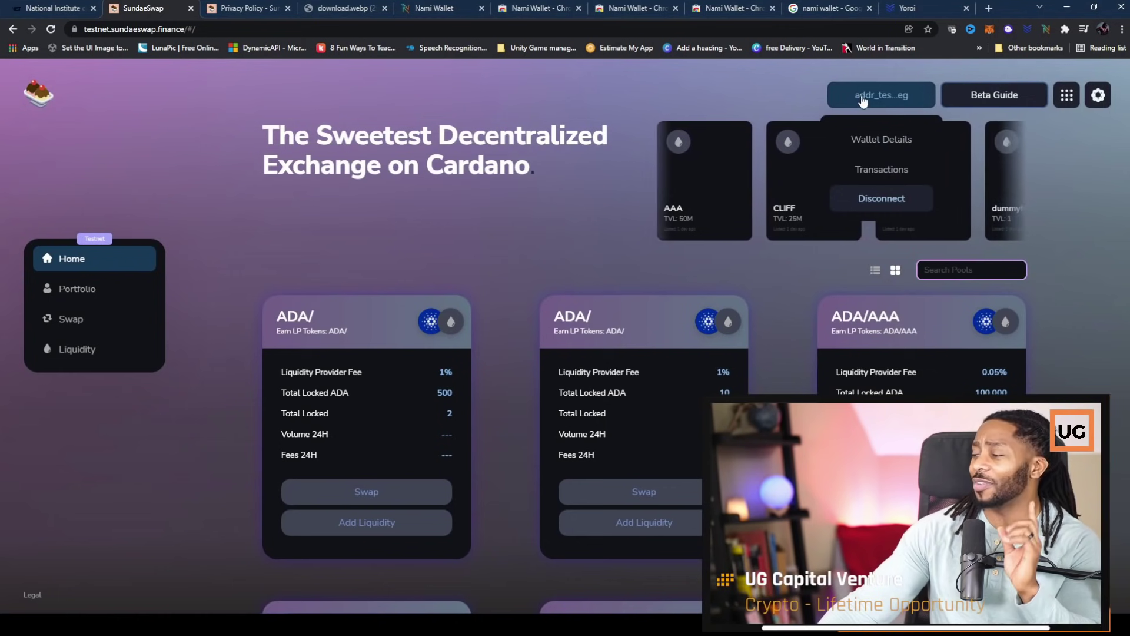
mouse_move(889, 94)
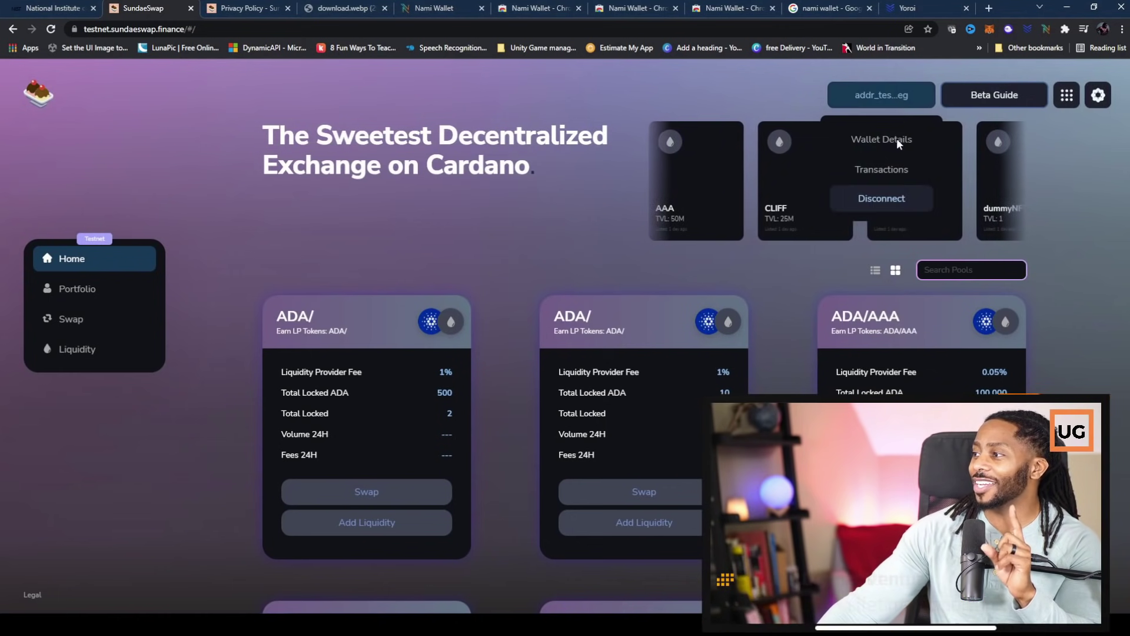
click(894, 191)
click(881, 104)
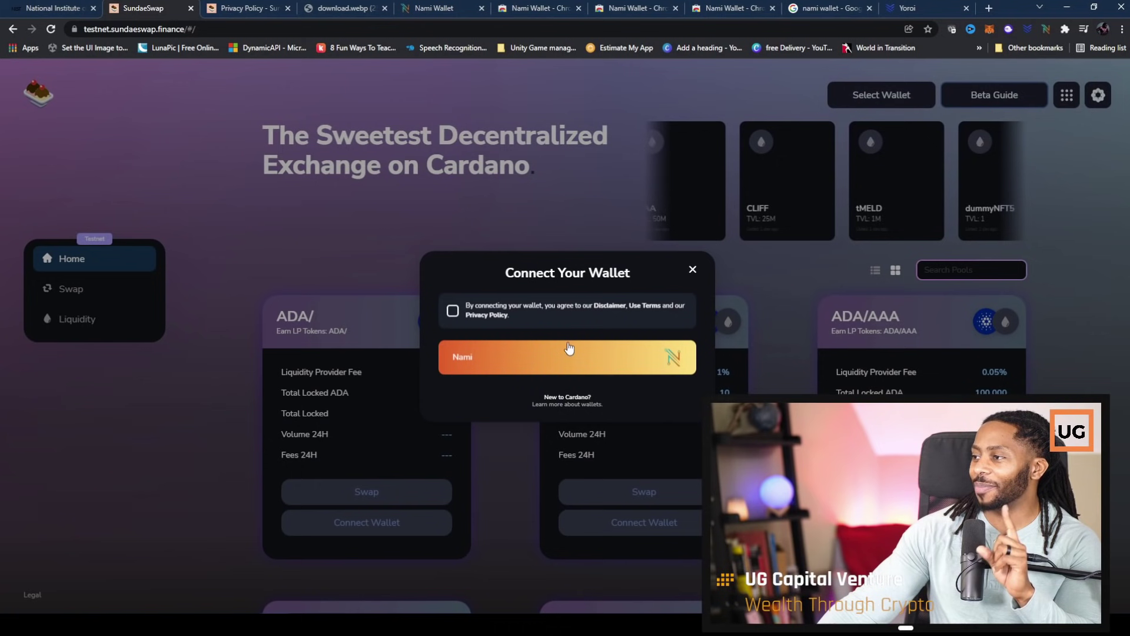
click(449, 310)
click(479, 348)
mouse_move(901, 103)
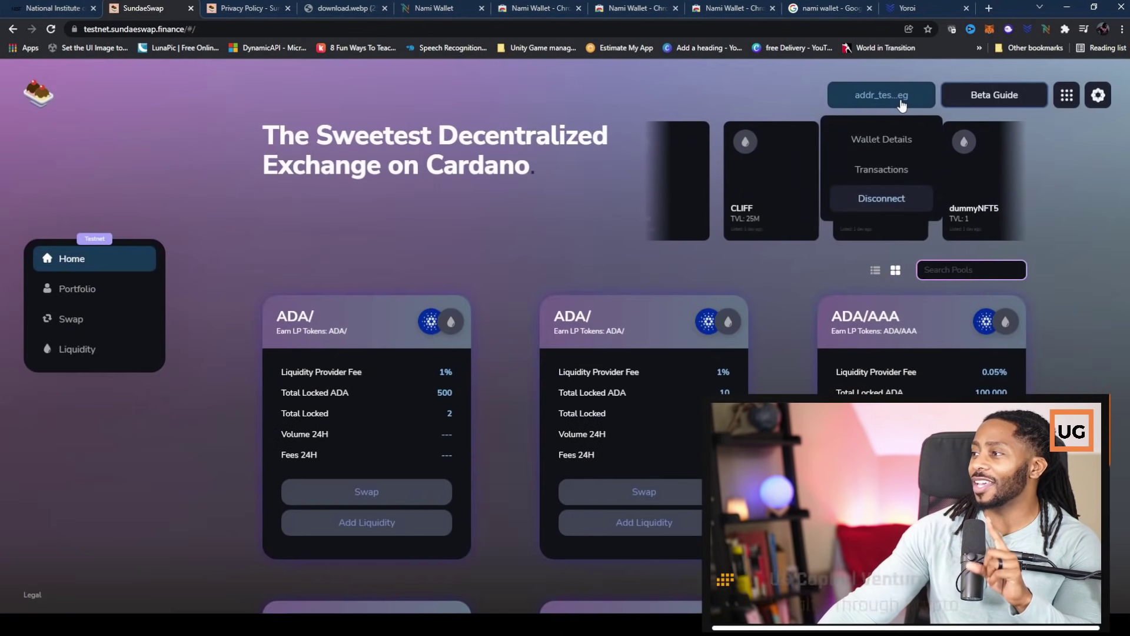
click(883, 169)
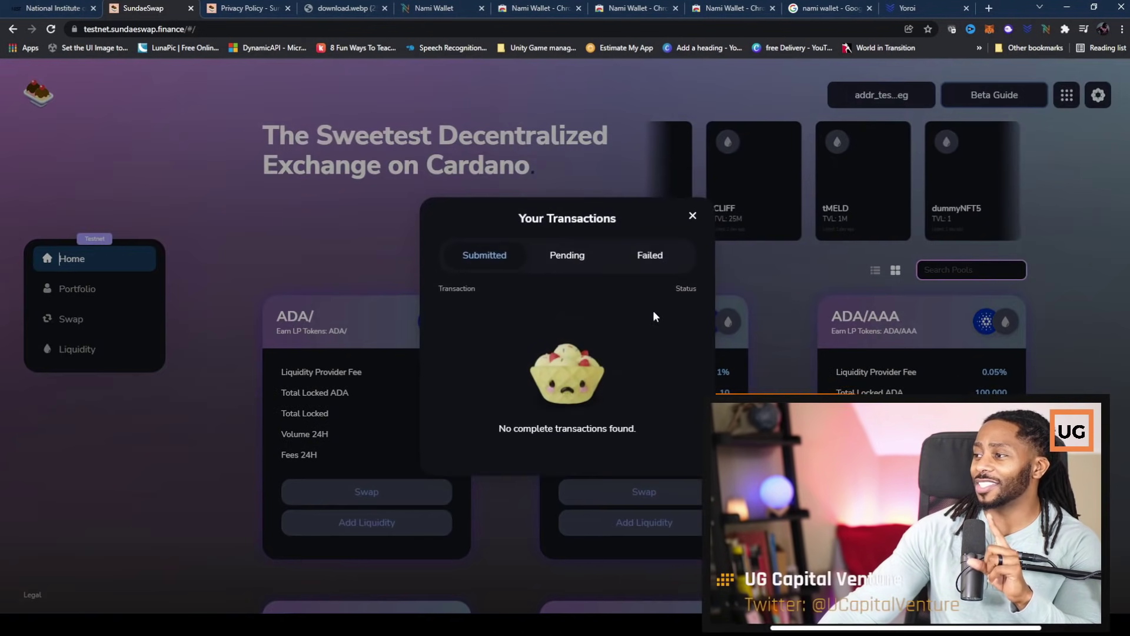
click(557, 261)
click(650, 257)
click(507, 257)
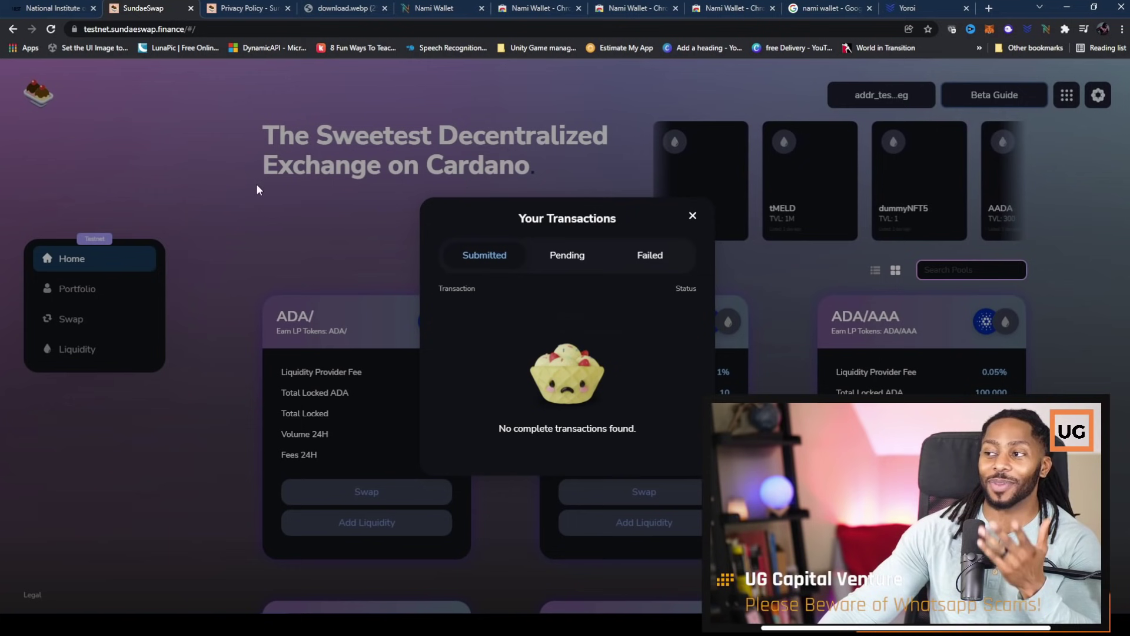
click(262, 210)
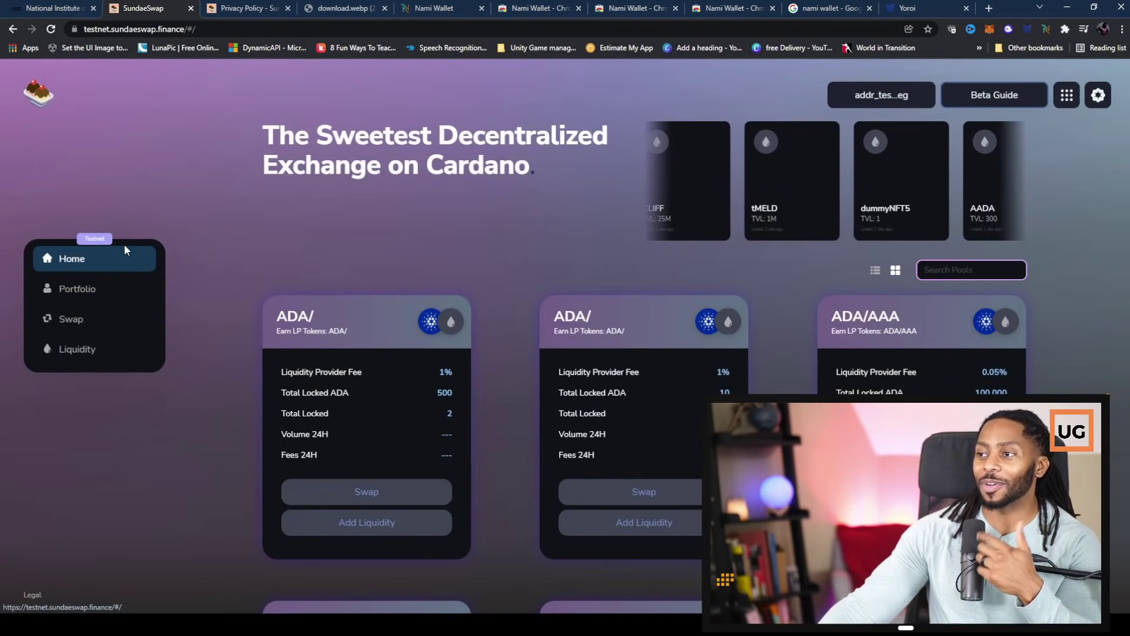